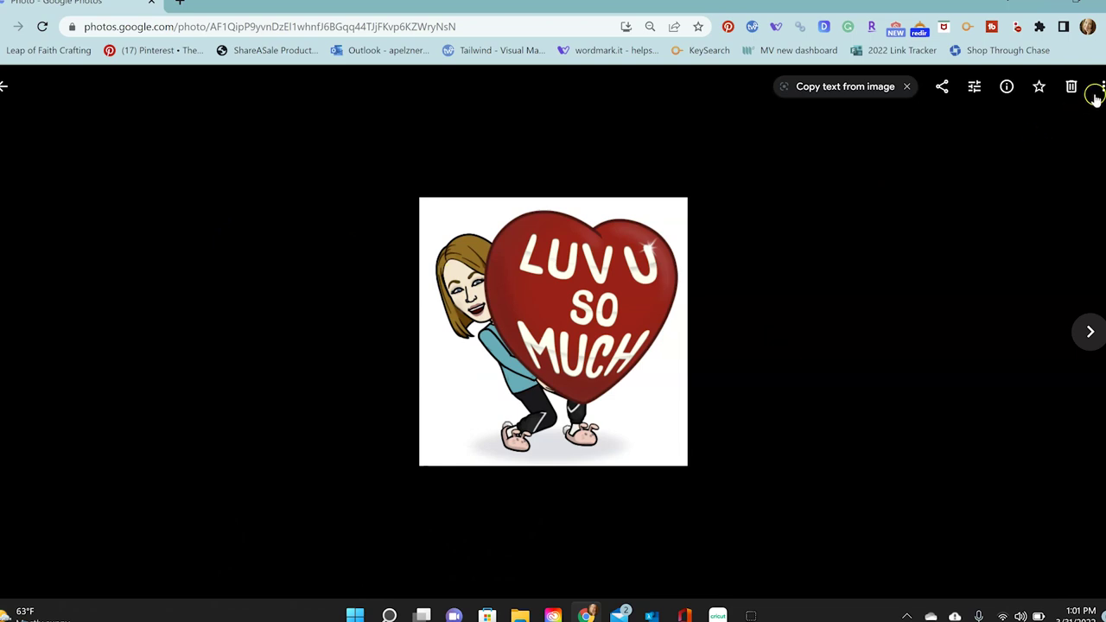
Step: Switch from Google Photos to Cricut Design Space and start a new project
click(1068, 123)
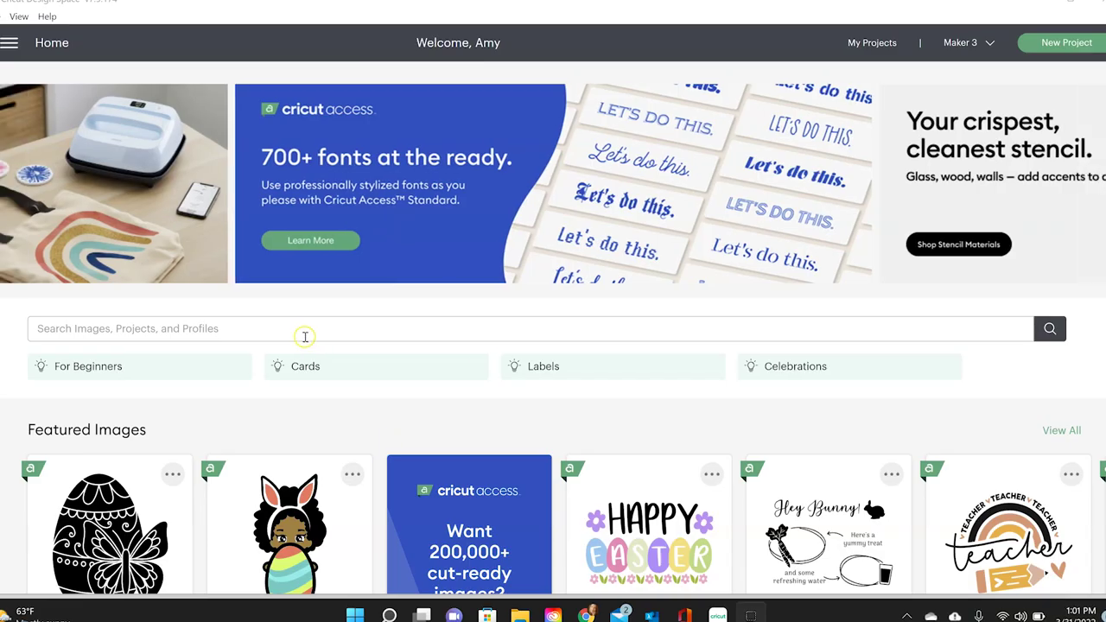
scroll(305, 337, down, 1)
scroll(305, 337, down, 6)
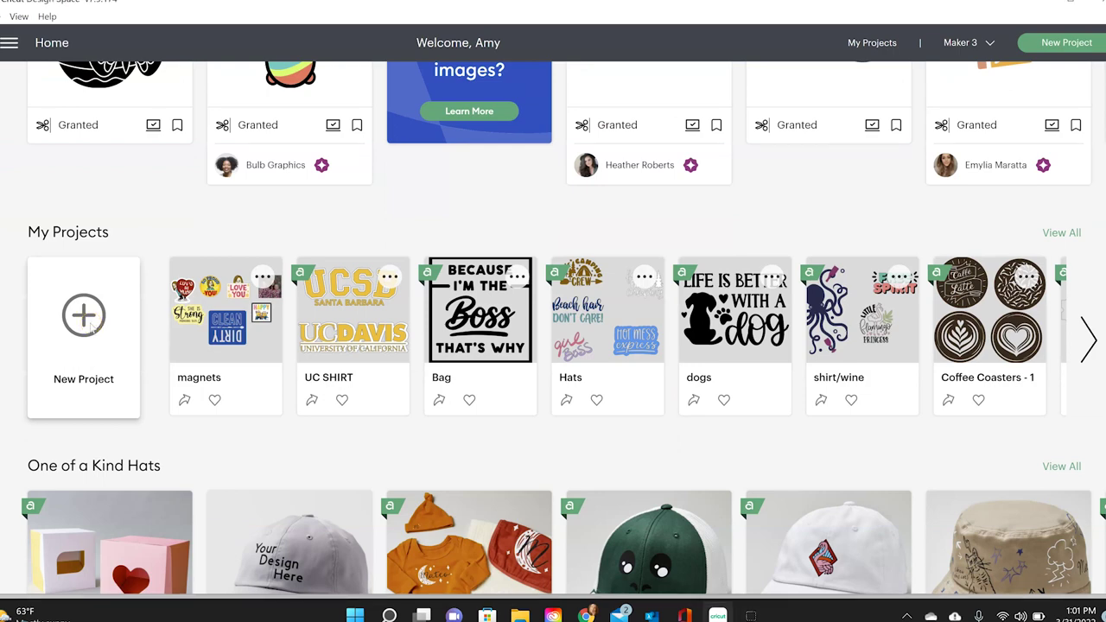
click(84, 324)
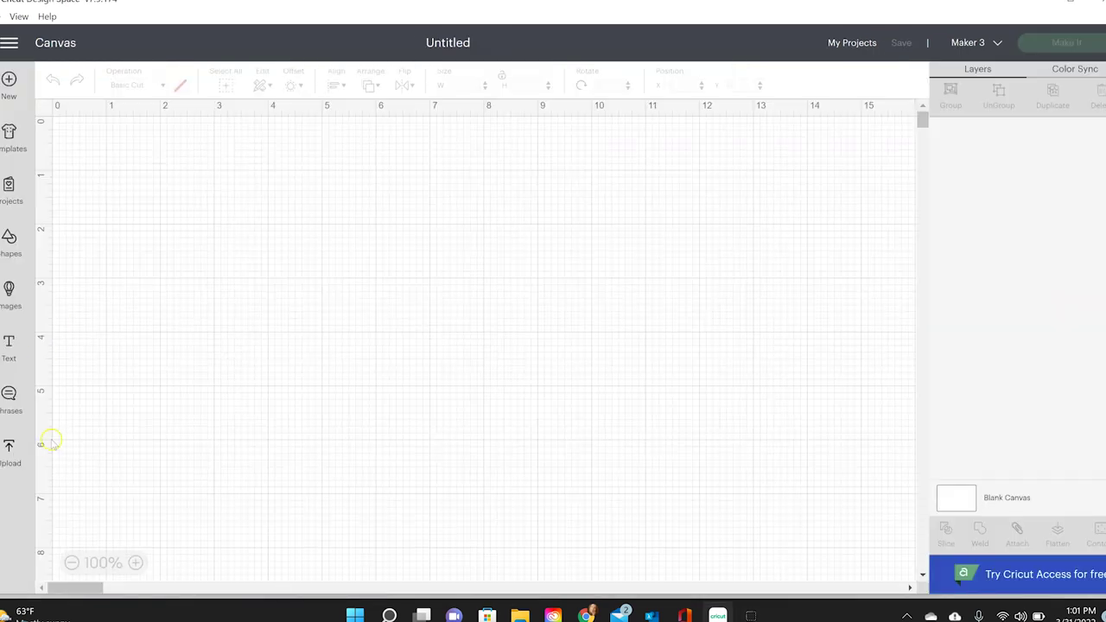
Step: Import the downloaded "LUV U SO MUCH" heart image from the Downloads folder through the image upload
click(10, 449)
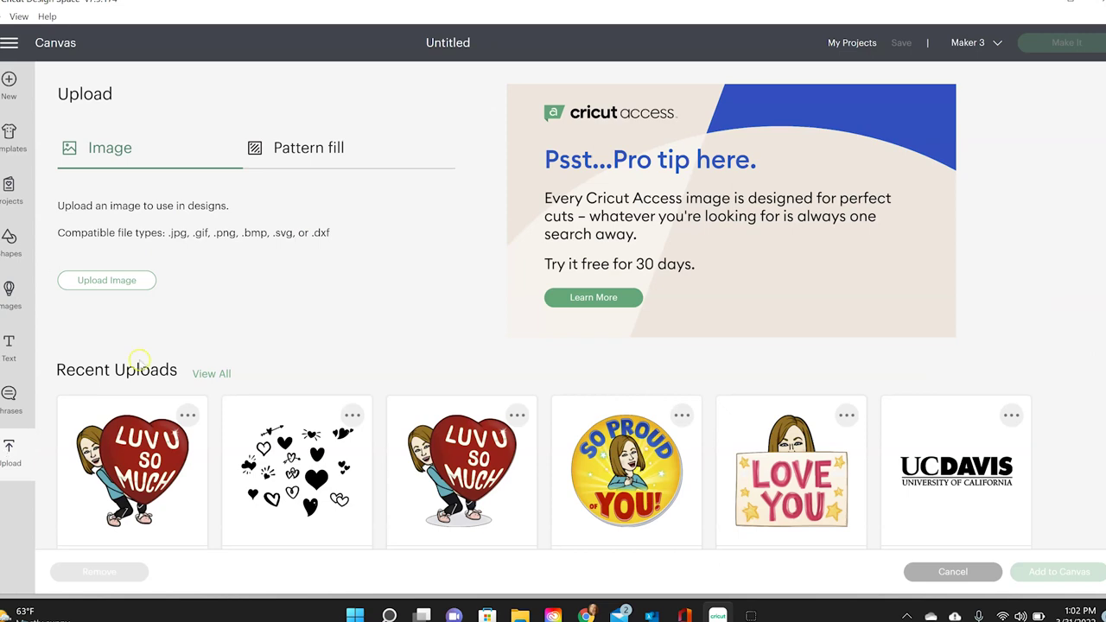
scroll(138, 359, down, 1)
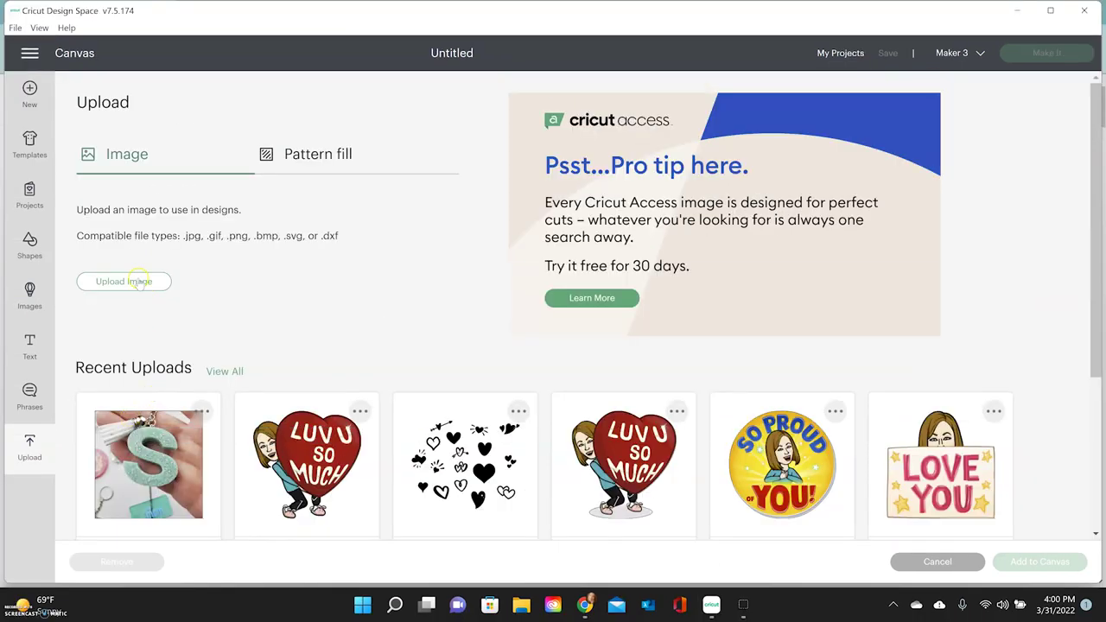
click(136, 280)
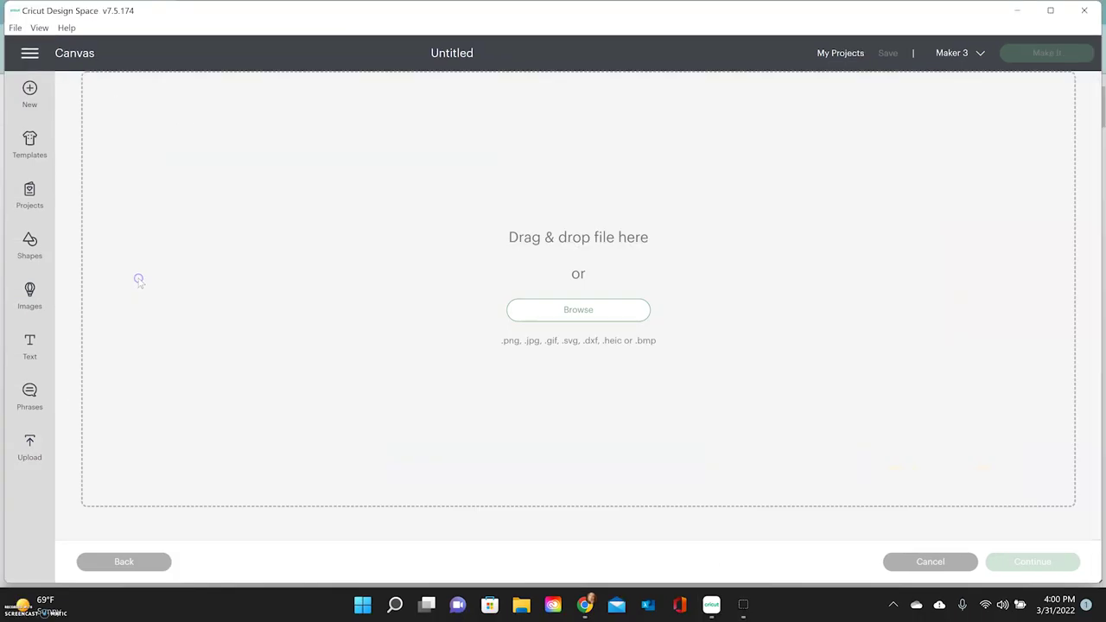
click(587, 311)
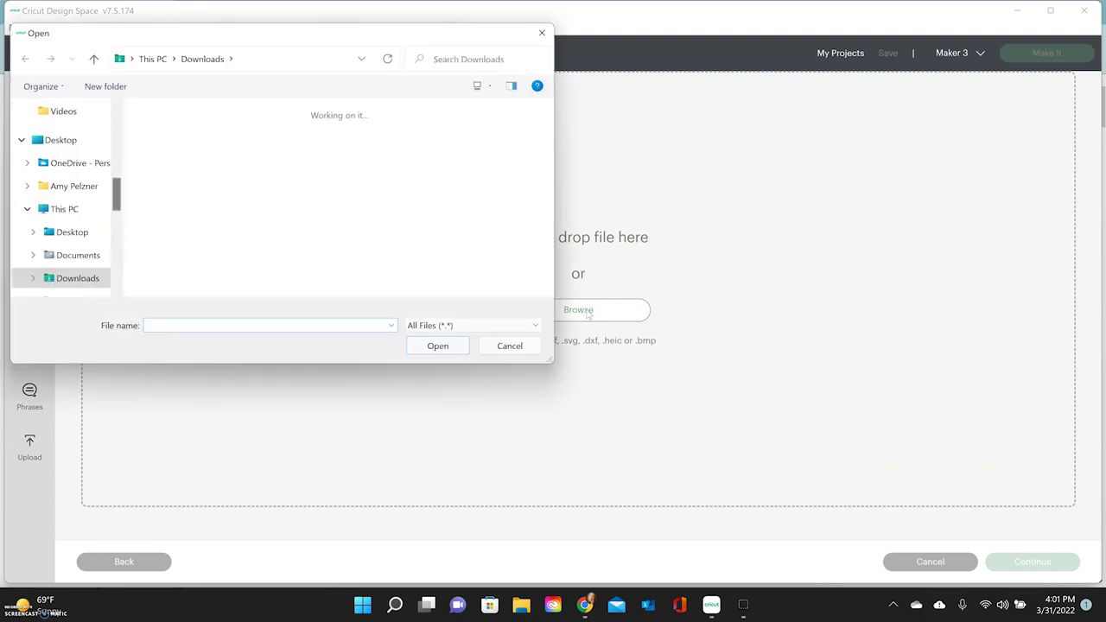
click(308, 165)
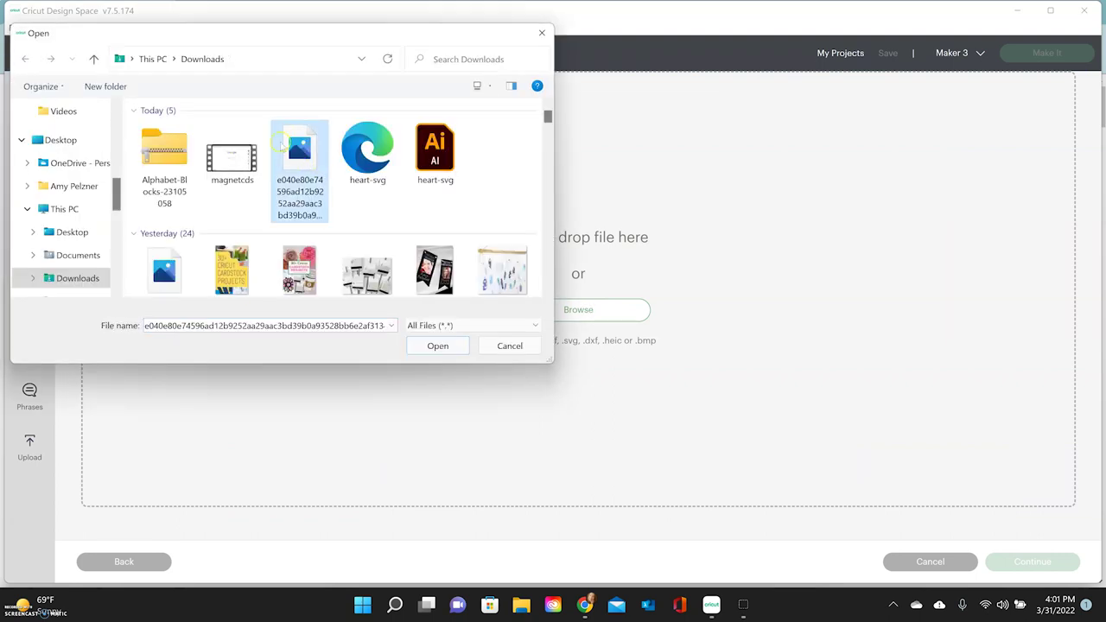
click(439, 346)
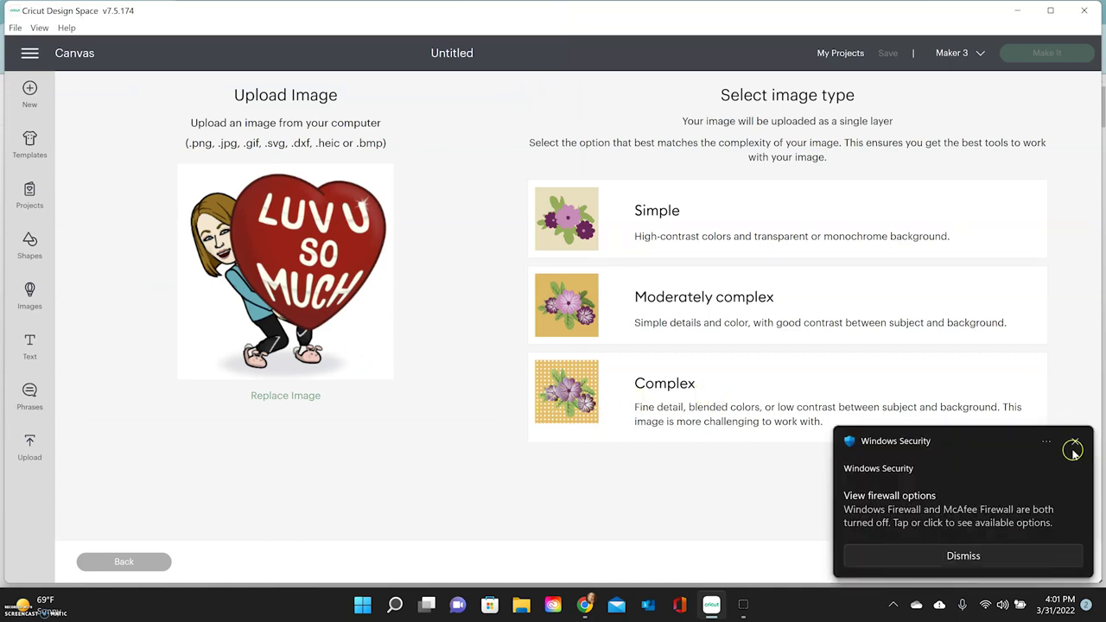
Step: Dismiss the Windows Security notification and set the uploaded picture's image type to Complex
click(1075, 443)
click(667, 201)
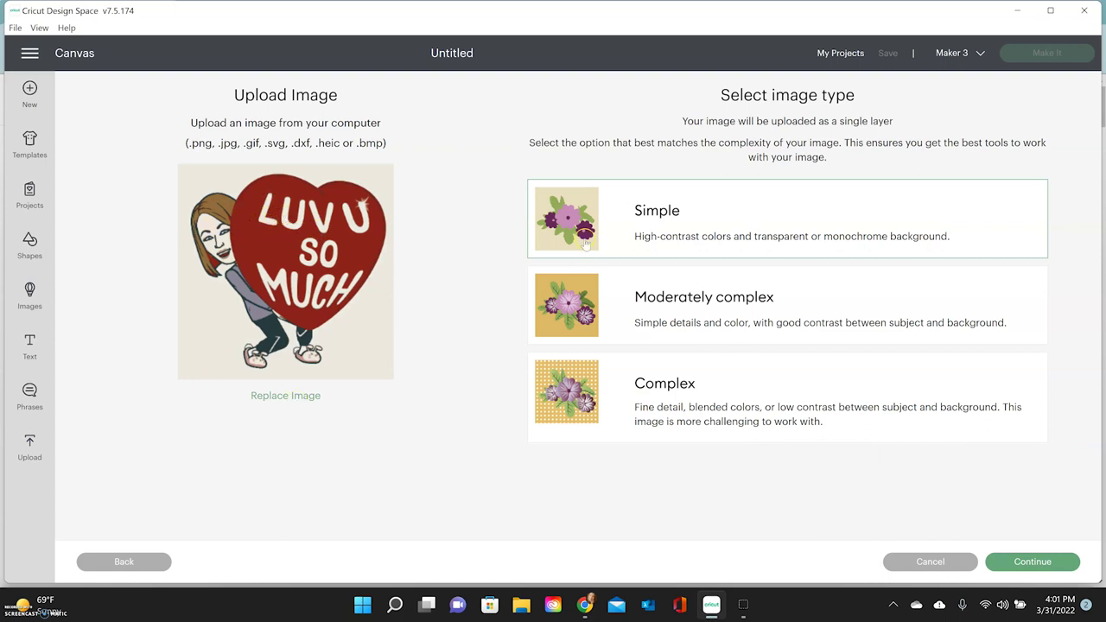
click(720, 407)
click(1061, 563)
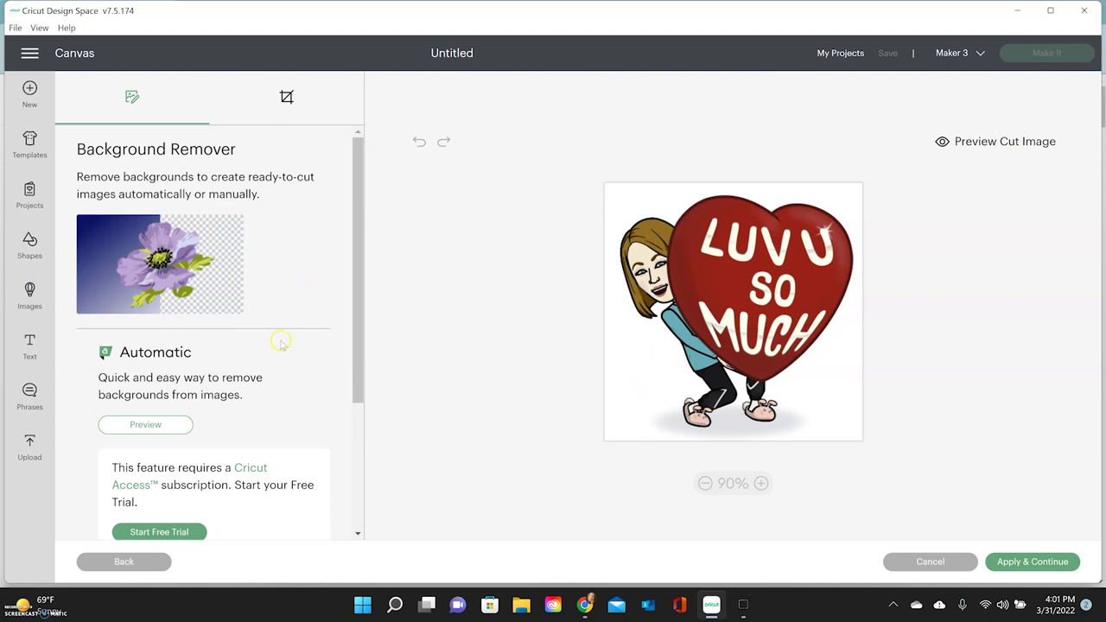
Step: Manually select and remove the white background around the character and the shadow area between the shoes
scroll(278, 350, down, 3)
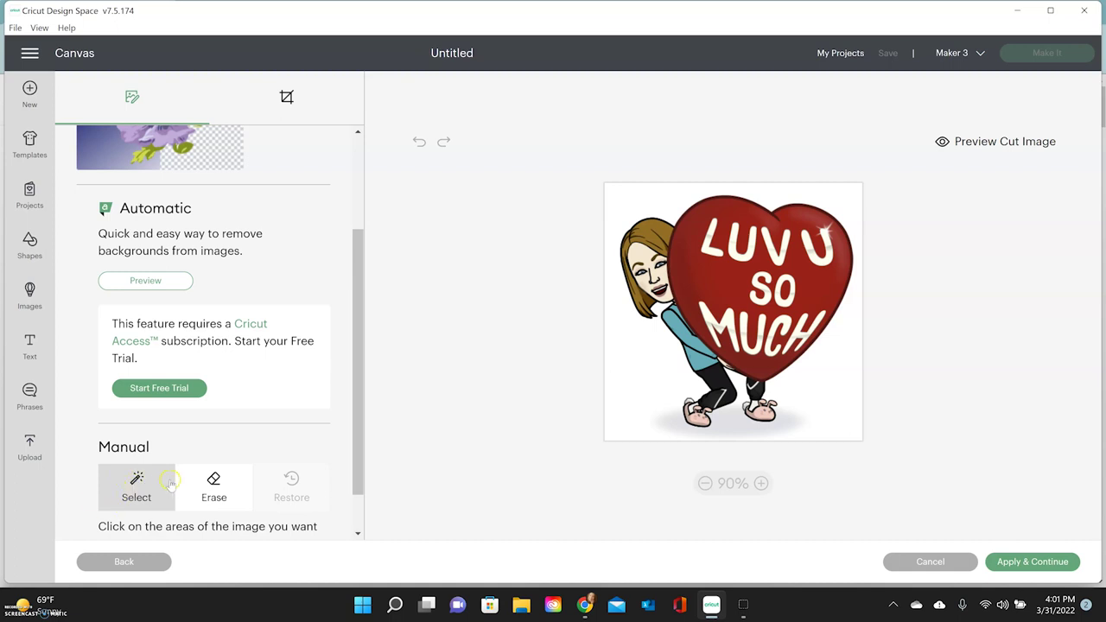
click(630, 334)
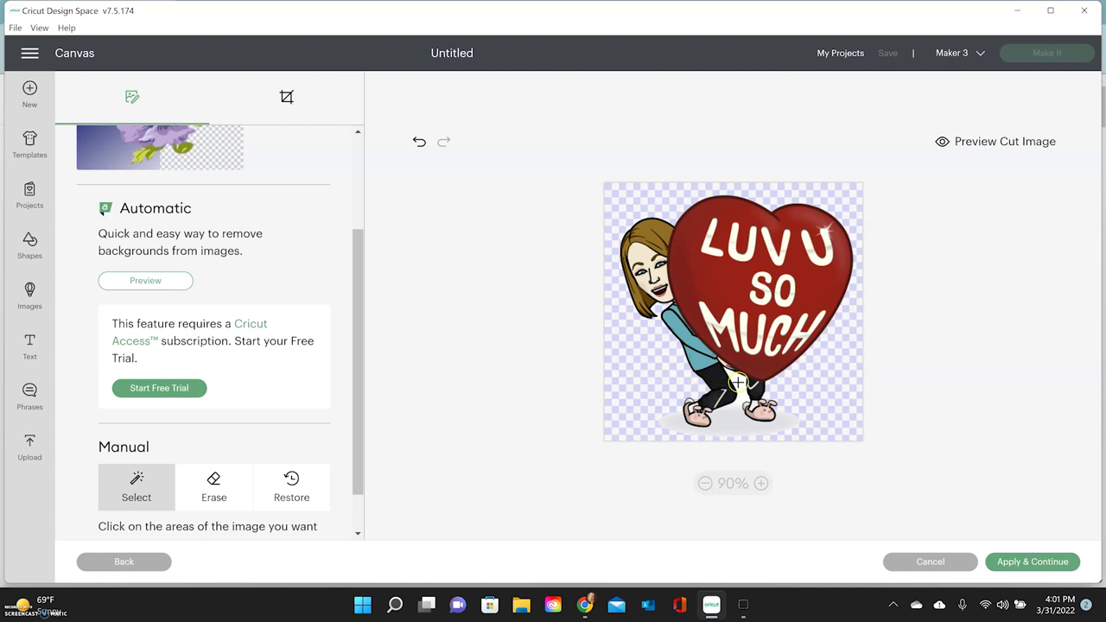
click(733, 415)
Step: Apply the background cleanup and upload the picture as a Print Then Cut image
click(1040, 563)
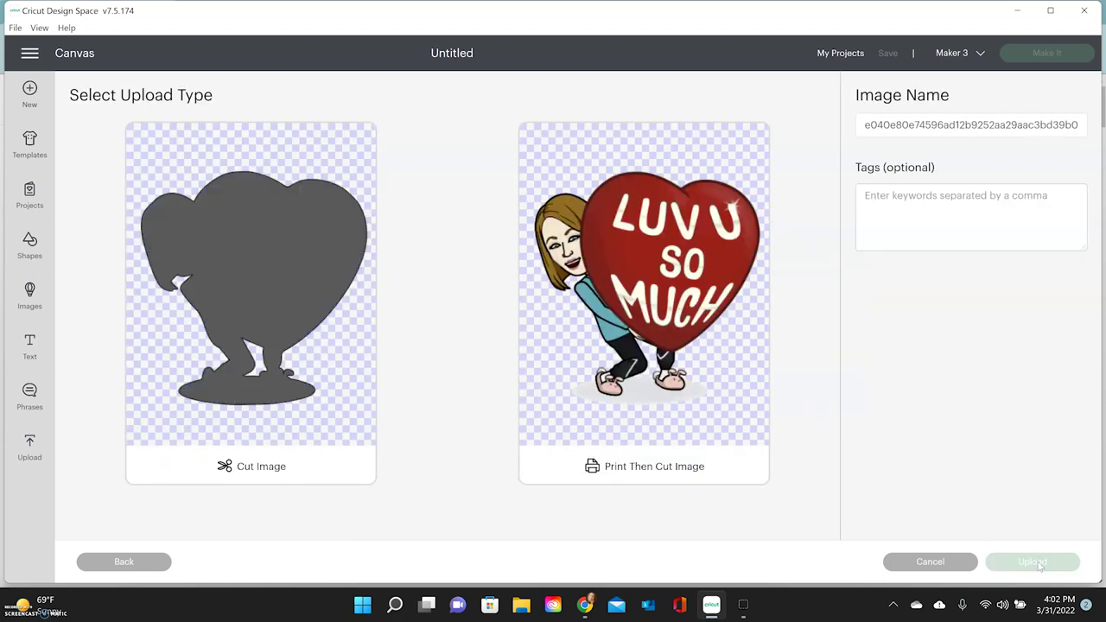
click(694, 292)
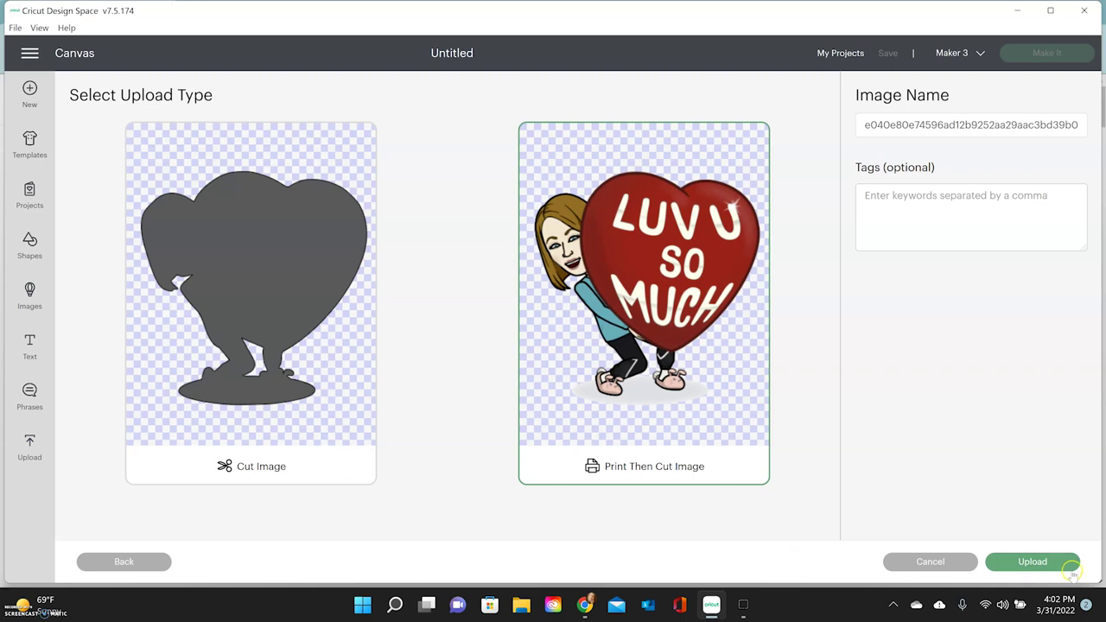
click(1043, 561)
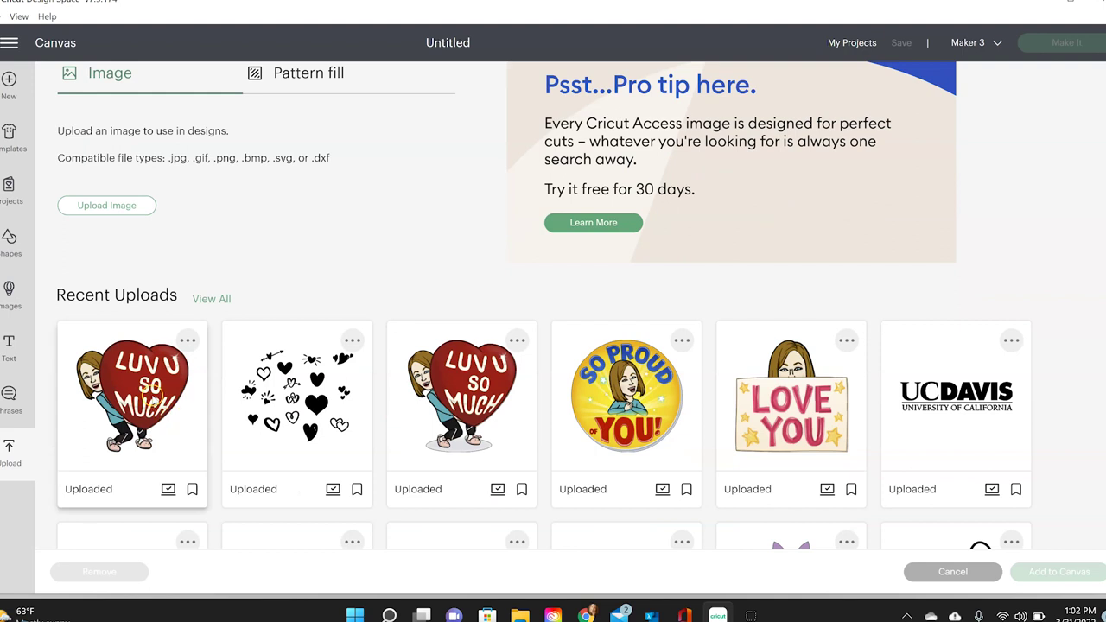
Step: Add the shadowless "LUV U SO MUCH", the "SO PROUD OF YOU!" and the "LOVE YOU" recent uploads to the canvas
click(154, 393)
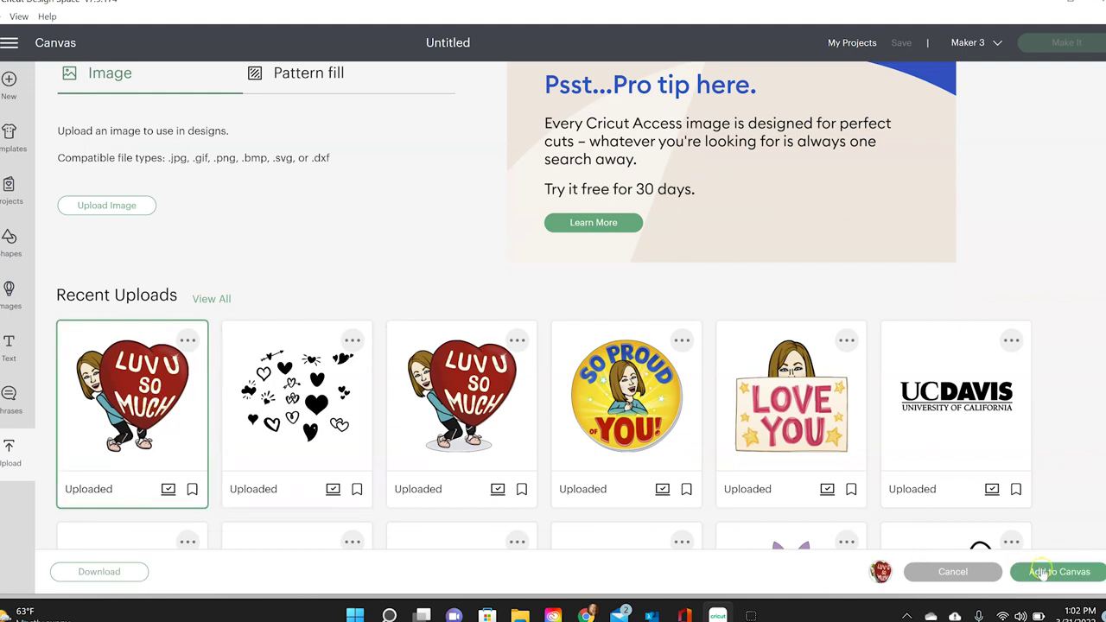
click(640, 402)
click(743, 402)
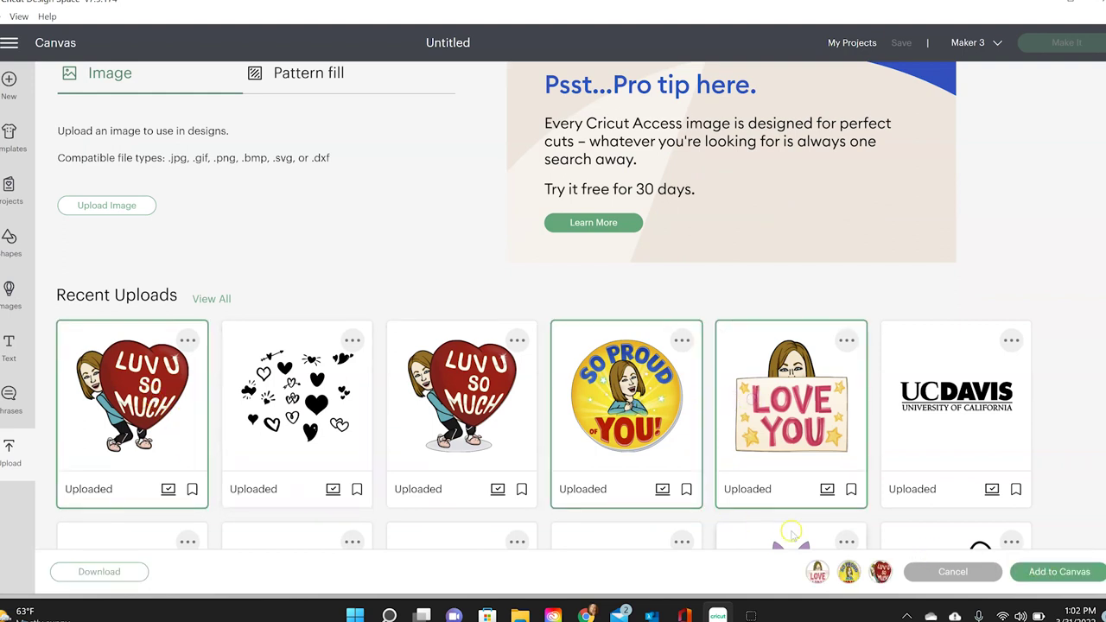
click(1050, 571)
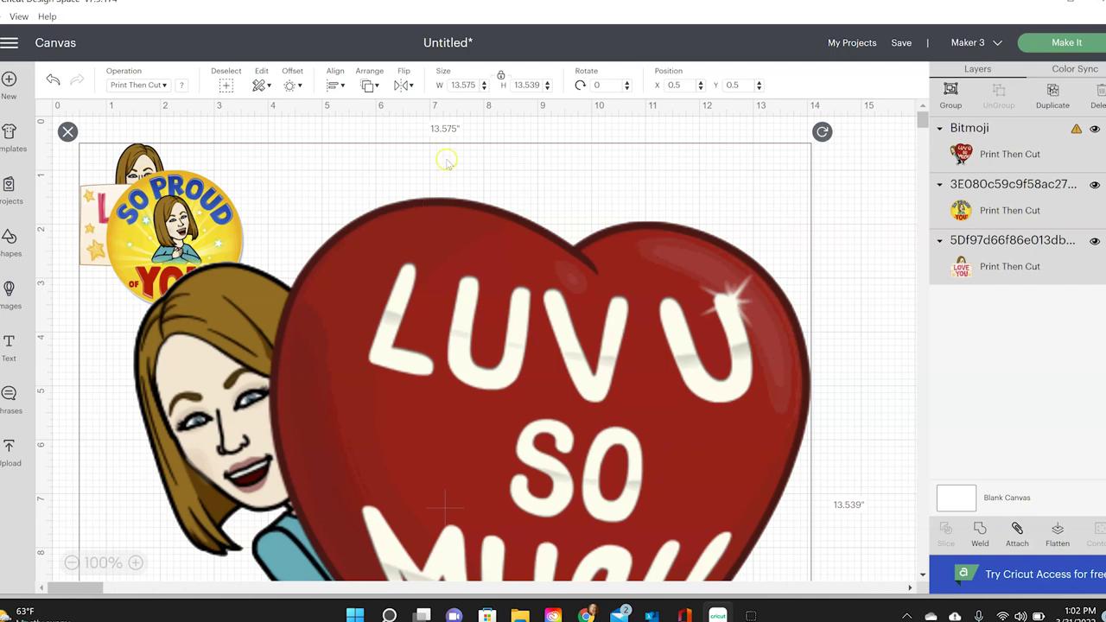
Step: Set the width of the "LUV U SO MUCH" heart image to 3 inches
click(450, 216)
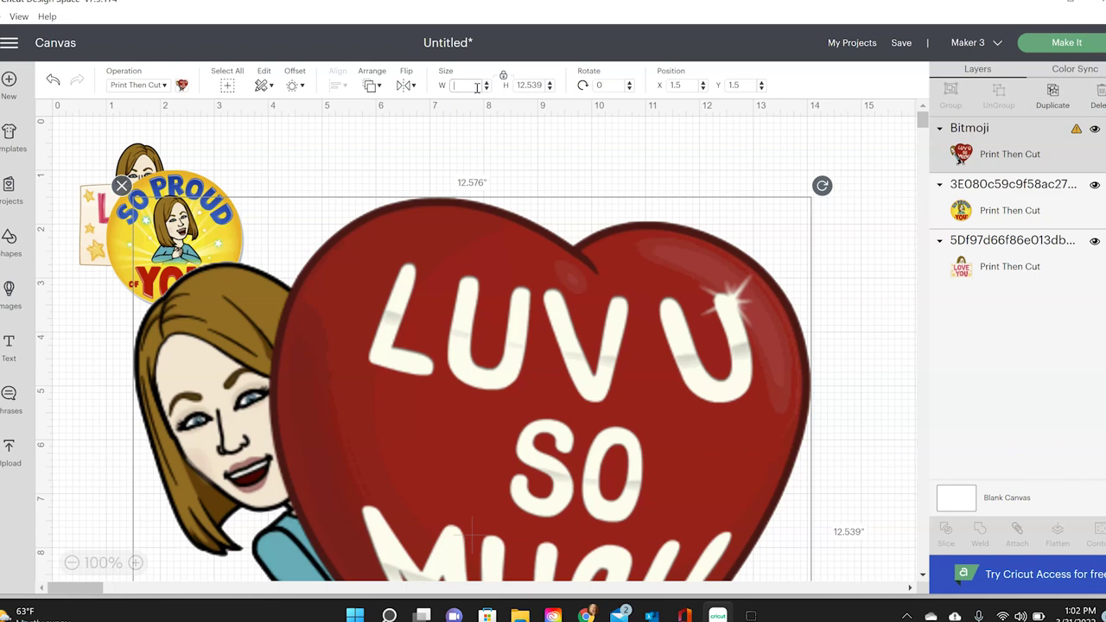
click(477, 86)
text(3)
key(Return)
Step: Spread the three images apart, with the heart on the right and "LOVE YOU" directly above "SO PROUD OF YOU!"
drag(242, 265, 478, 221)
drag(222, 304, 229, 431)
drag(164, 246, 232, 245)
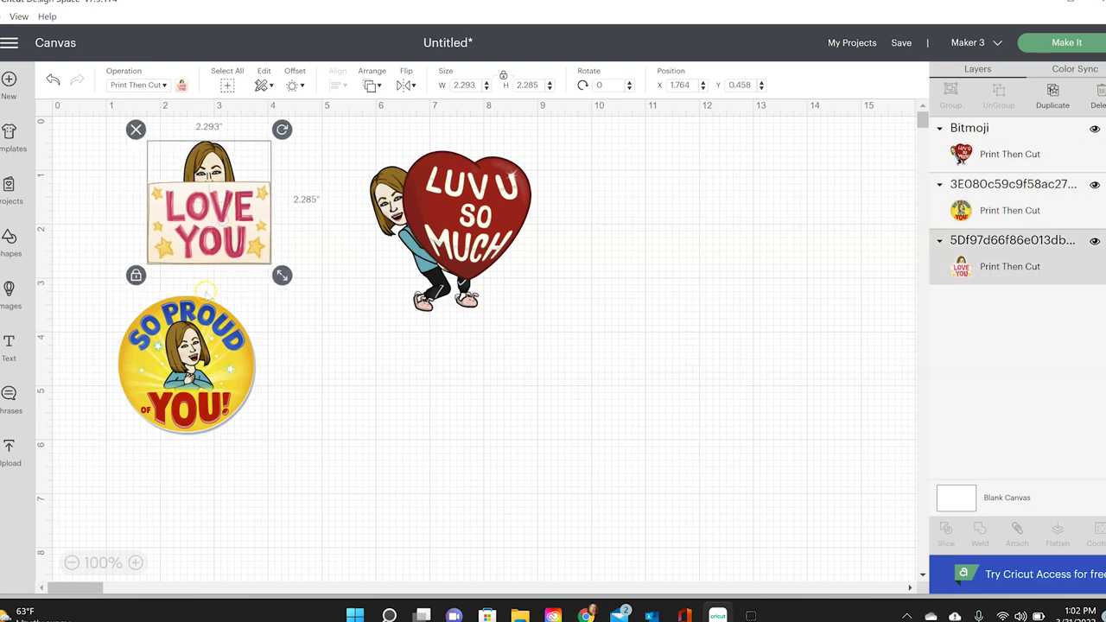
drag(222, 318, 238, 300)
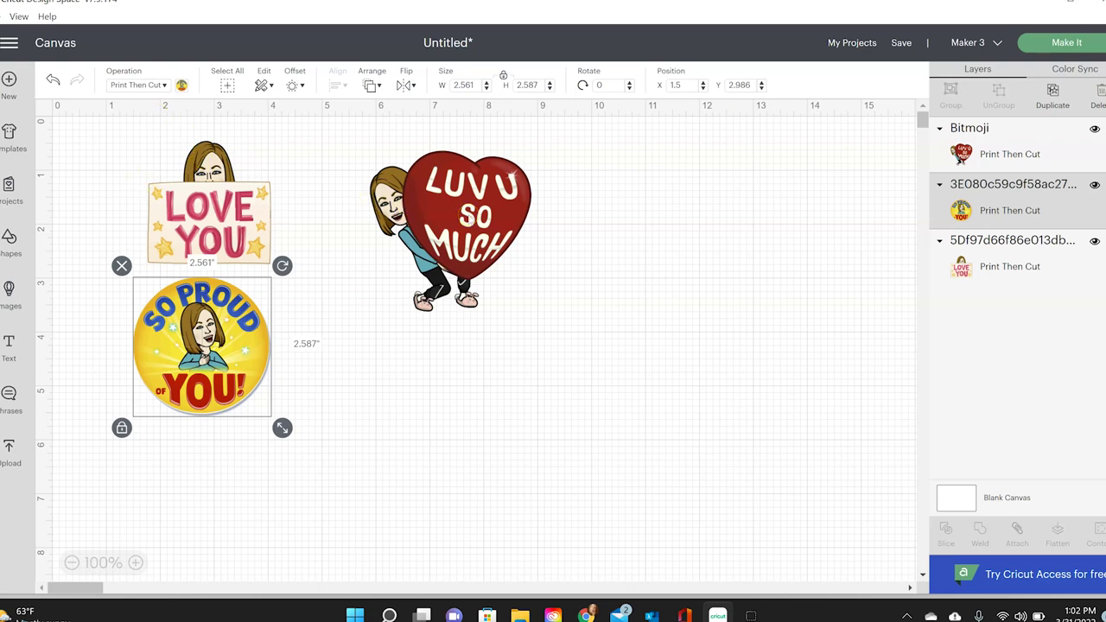
Step: Create an offset around the "LUV U SO MUCH" image with a distance of 0.097 in and rounded corners
click(467, 216)
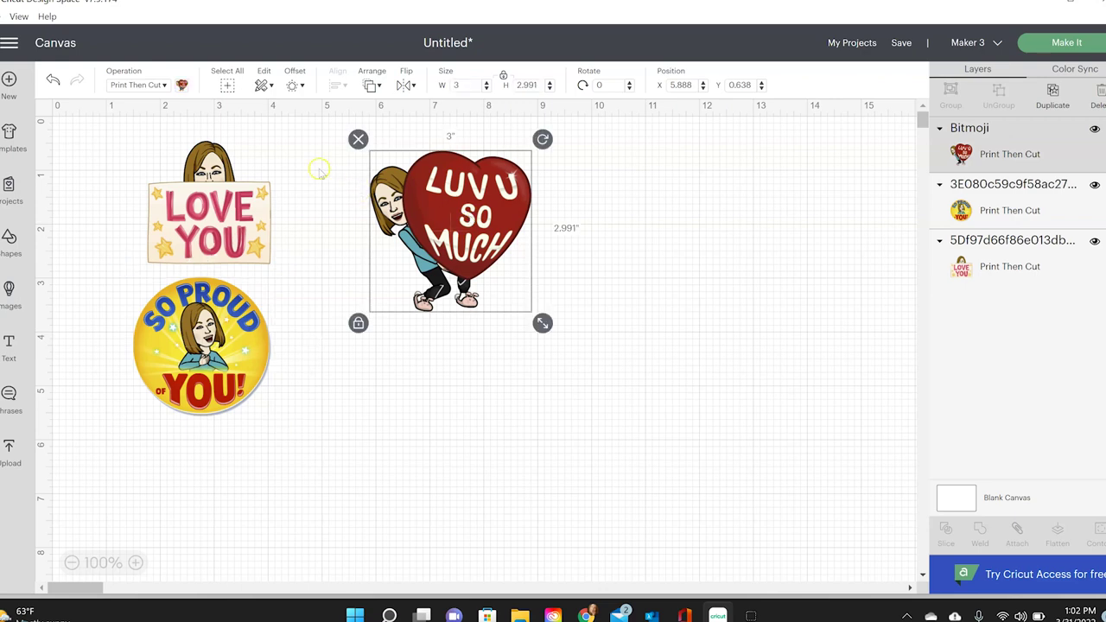
click(299, 86)
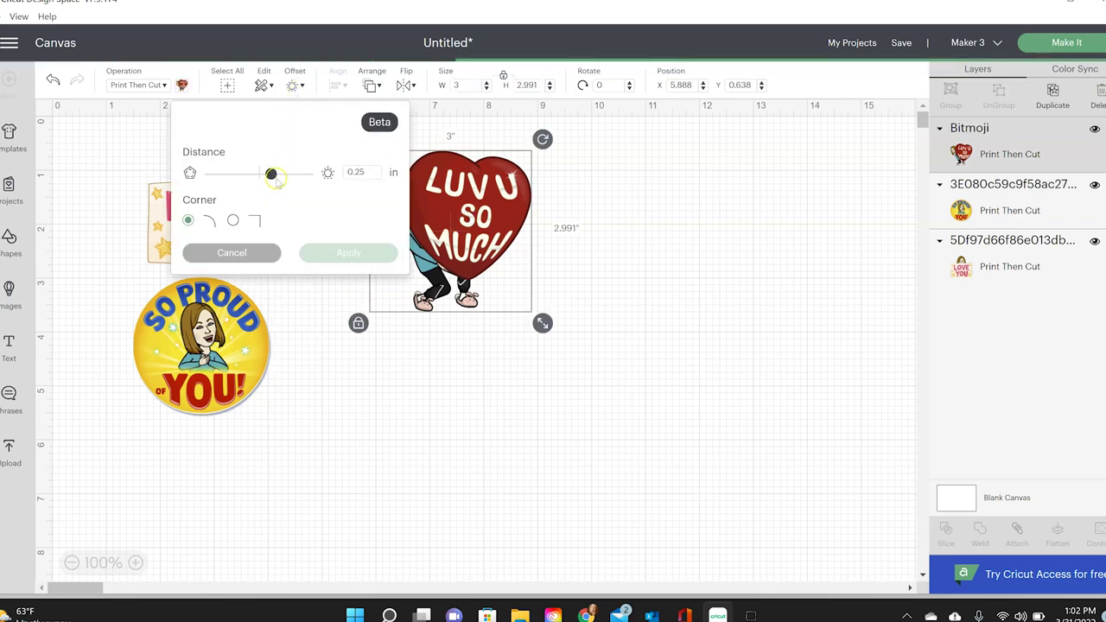
drag(271, 174, 266, 174)
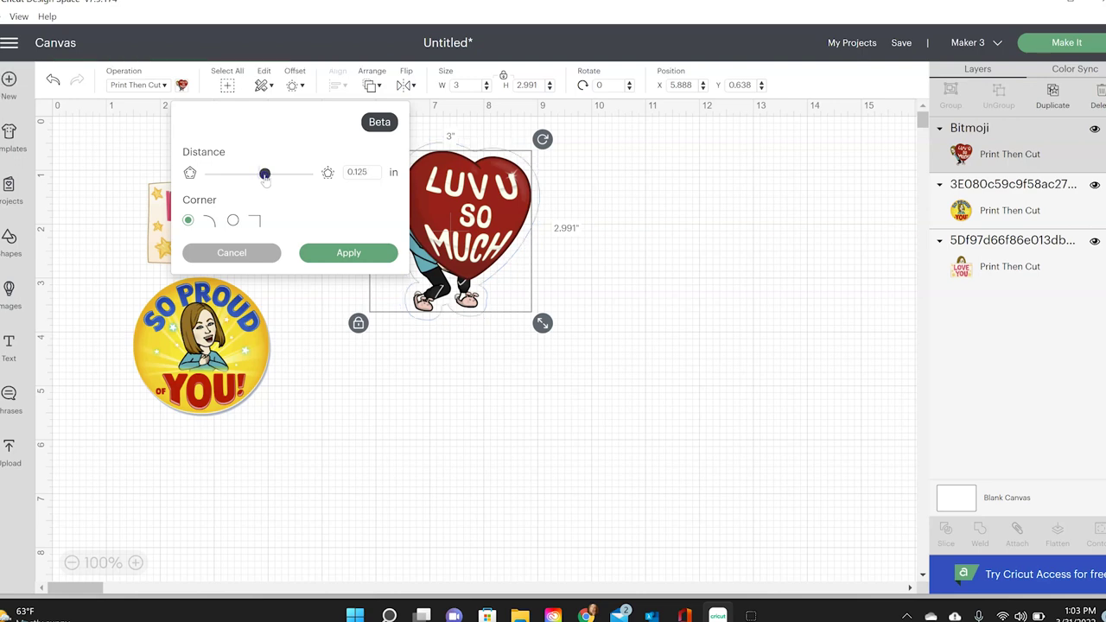
drag(266, 174, 264, 175)
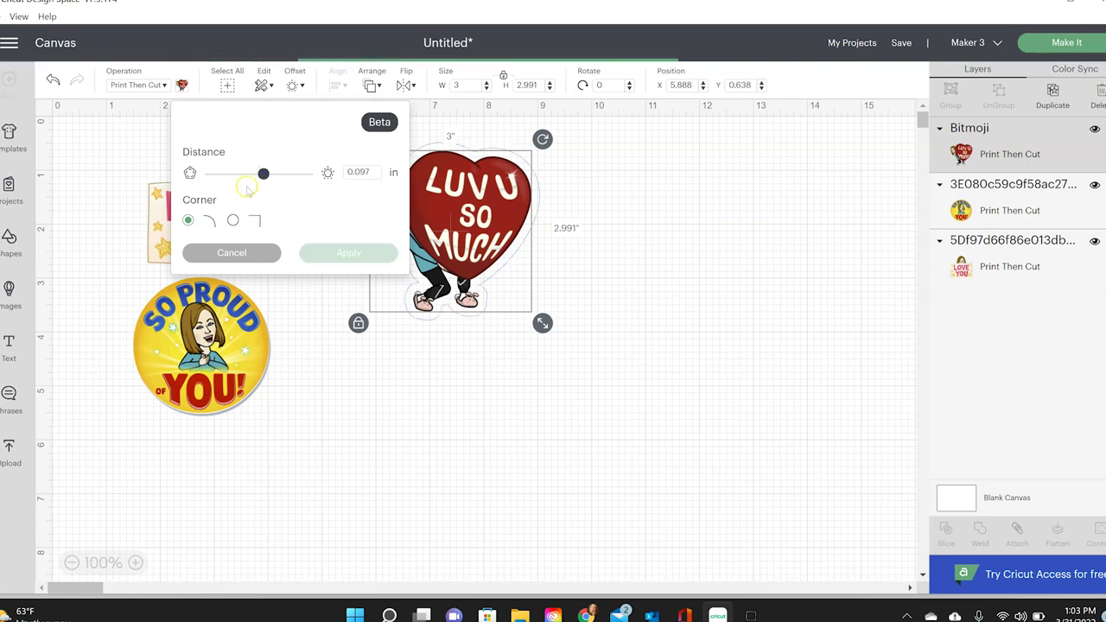
click(195, 259)
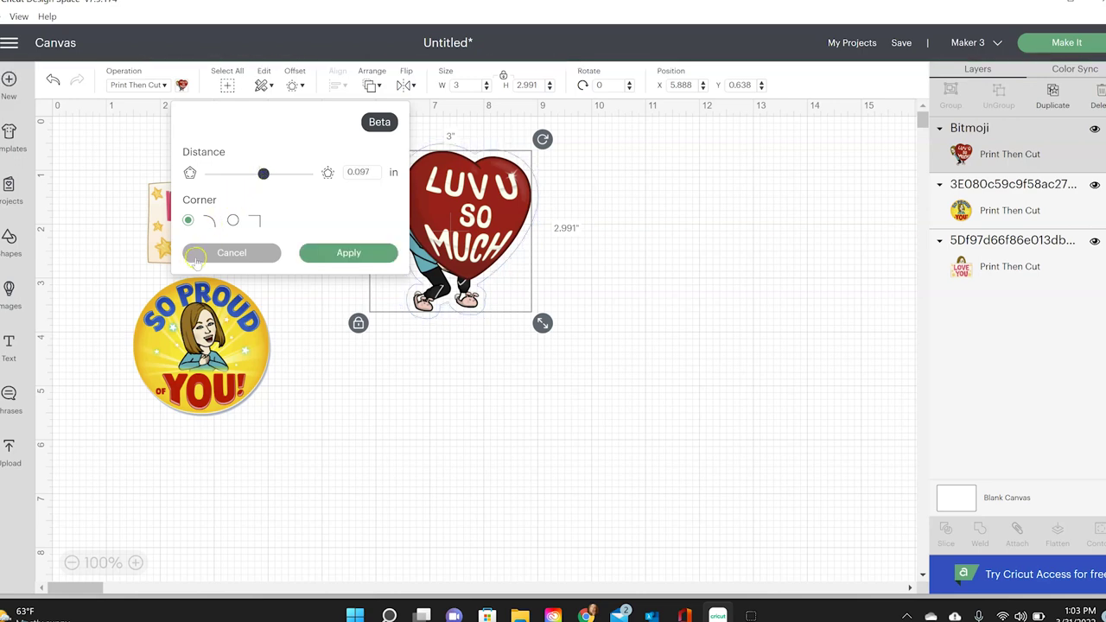
click(329, 253)
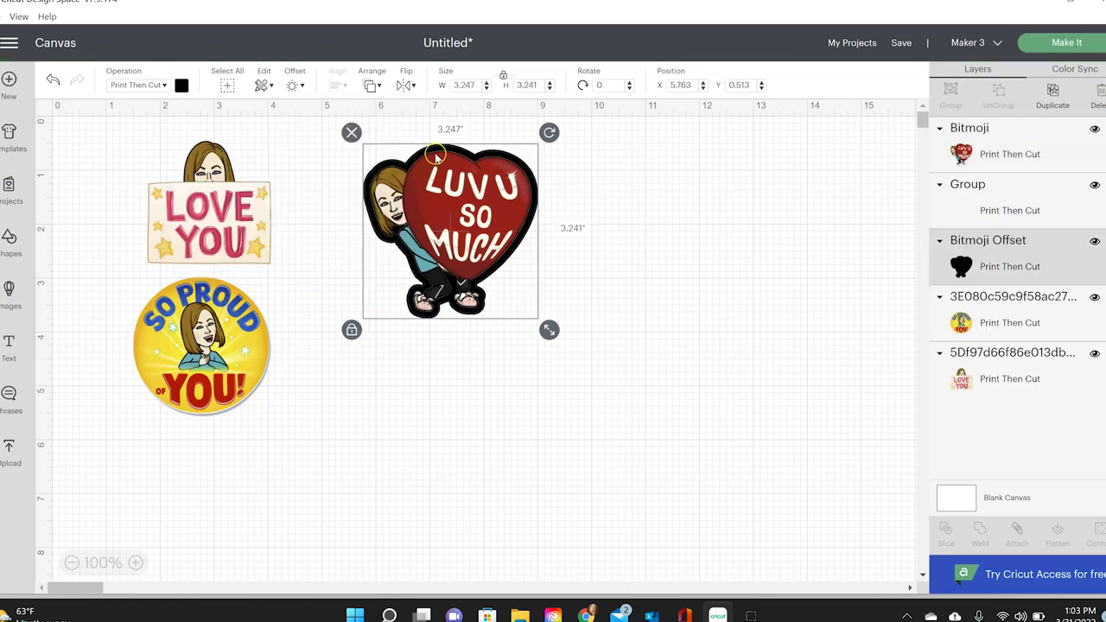
Step: Change the colour of the heart image's offset to white
click(180, 86)
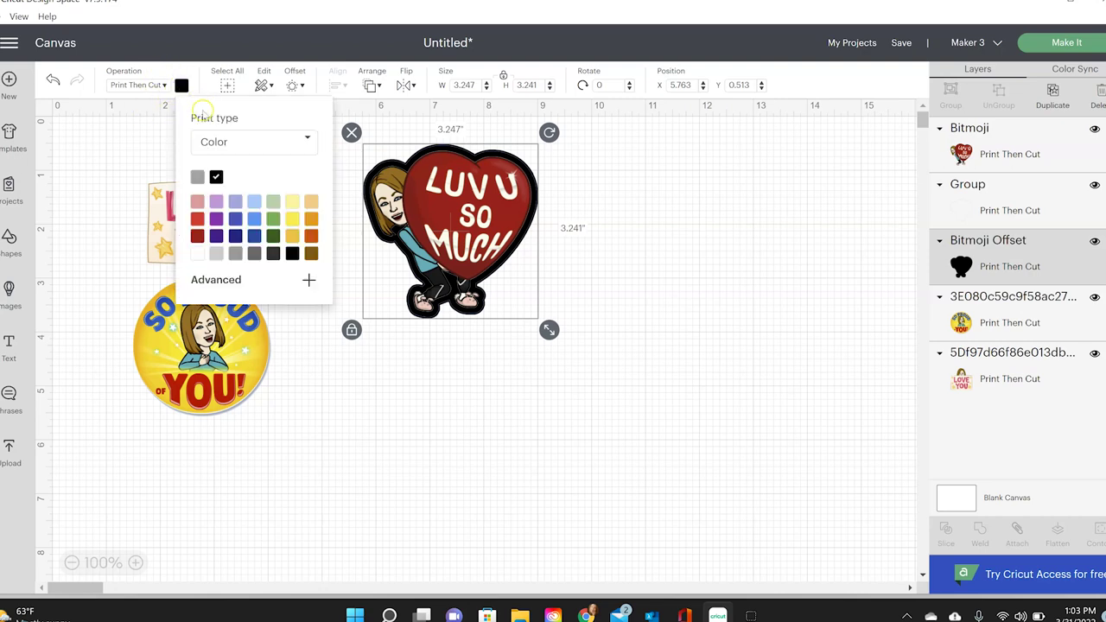
click(197, 253)
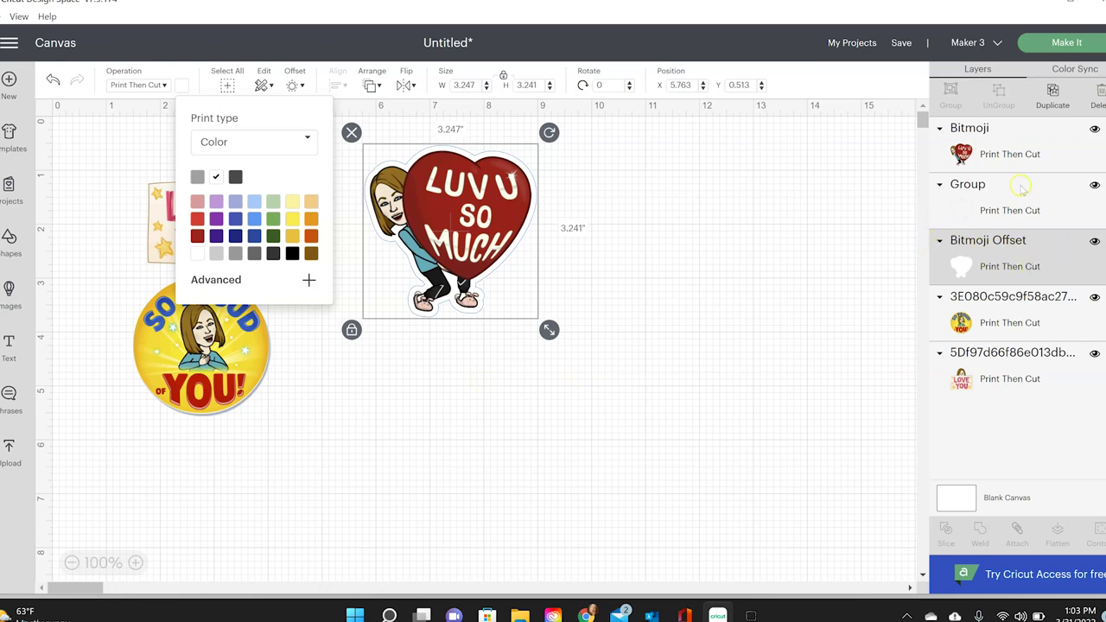
click(803, 245)
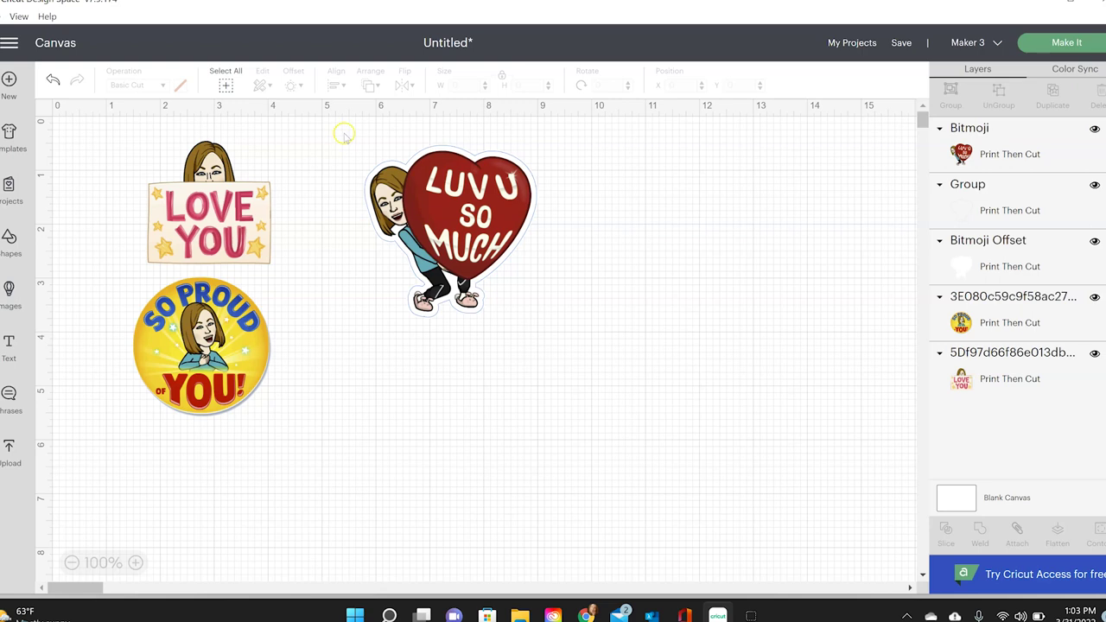
Step: Flatten the heart image with its offset layers and move it about 1 inch left, closer to the other images
drag(344, 132, 567, 315)
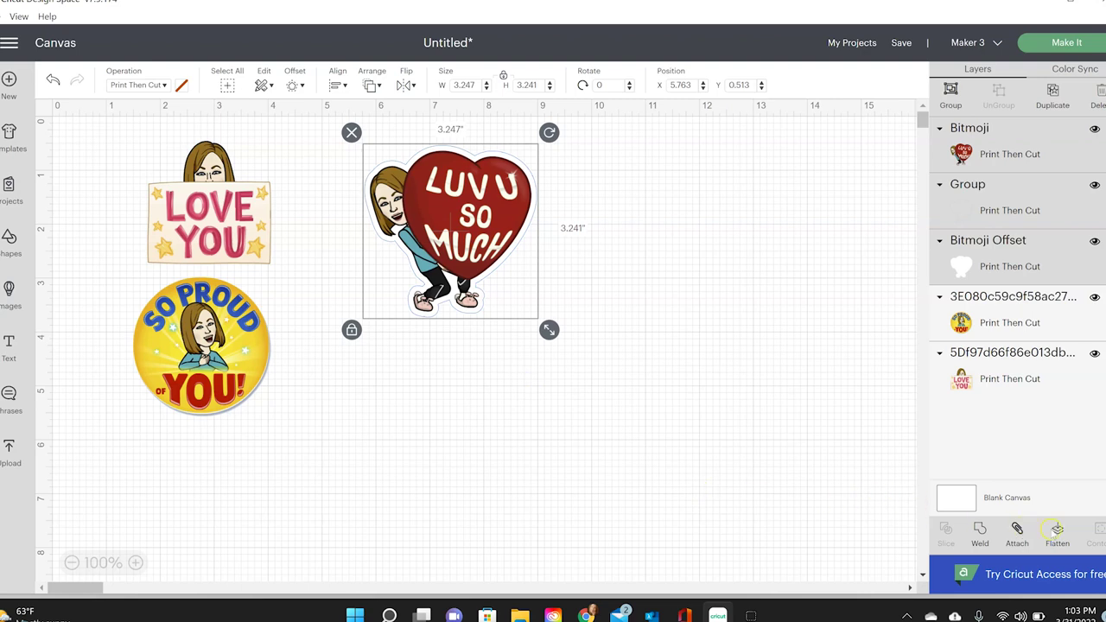
click(1056, 531)
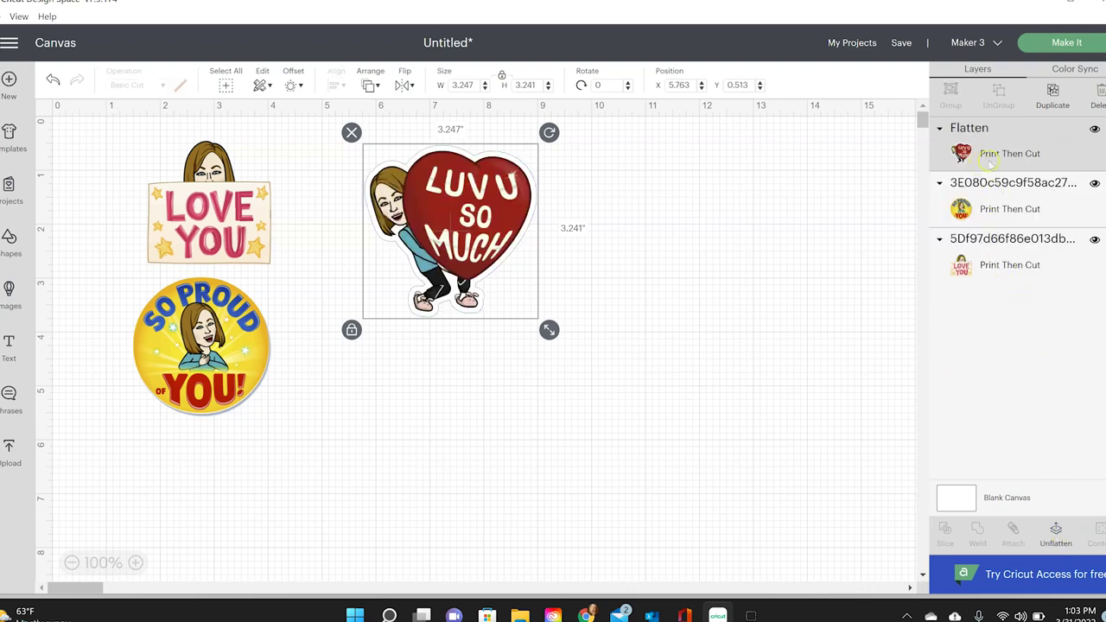
click(741, 271)
drag(529, 229, 473, 227)
click(558, 246)
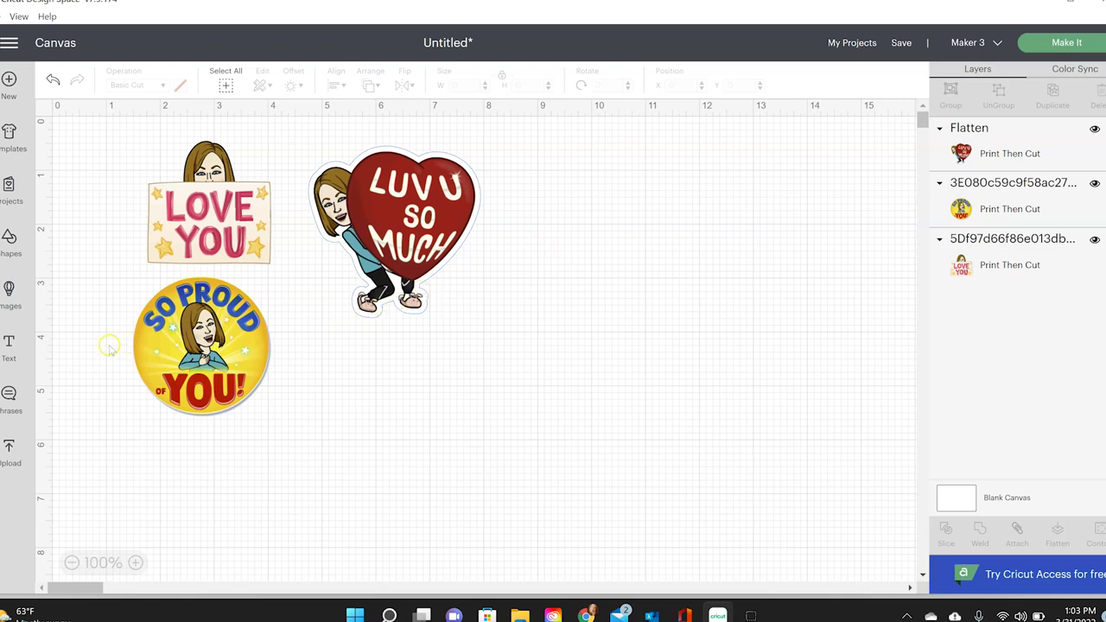
Step: Search the phrases for "bible" and add the "She Is Strong Proverbs 31:25" phrase to the canvas
click(9, 393)
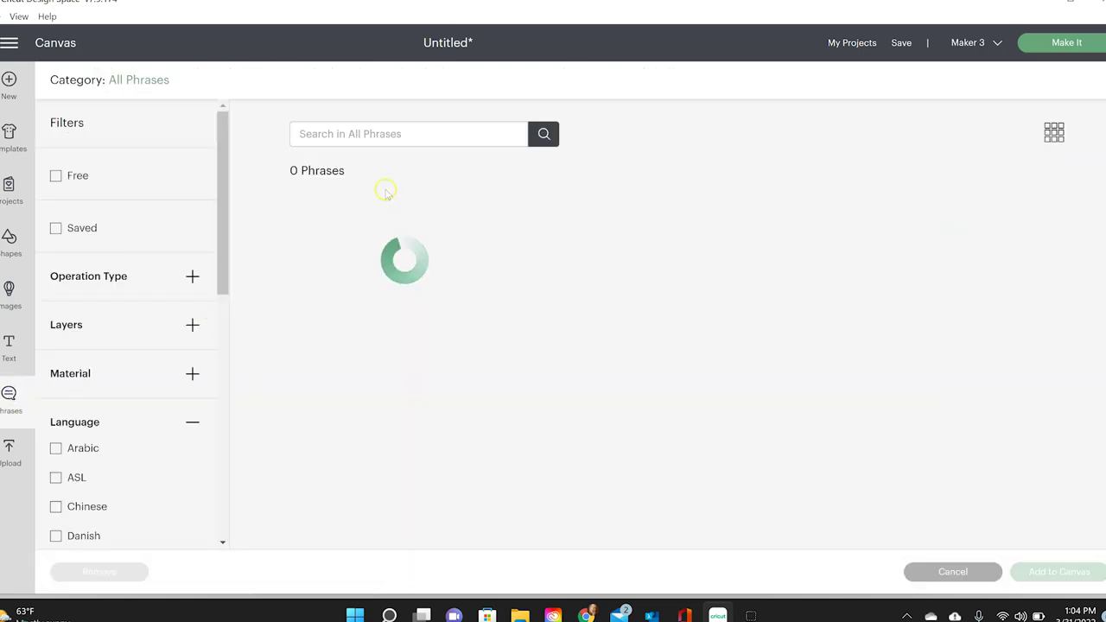
text(bible)
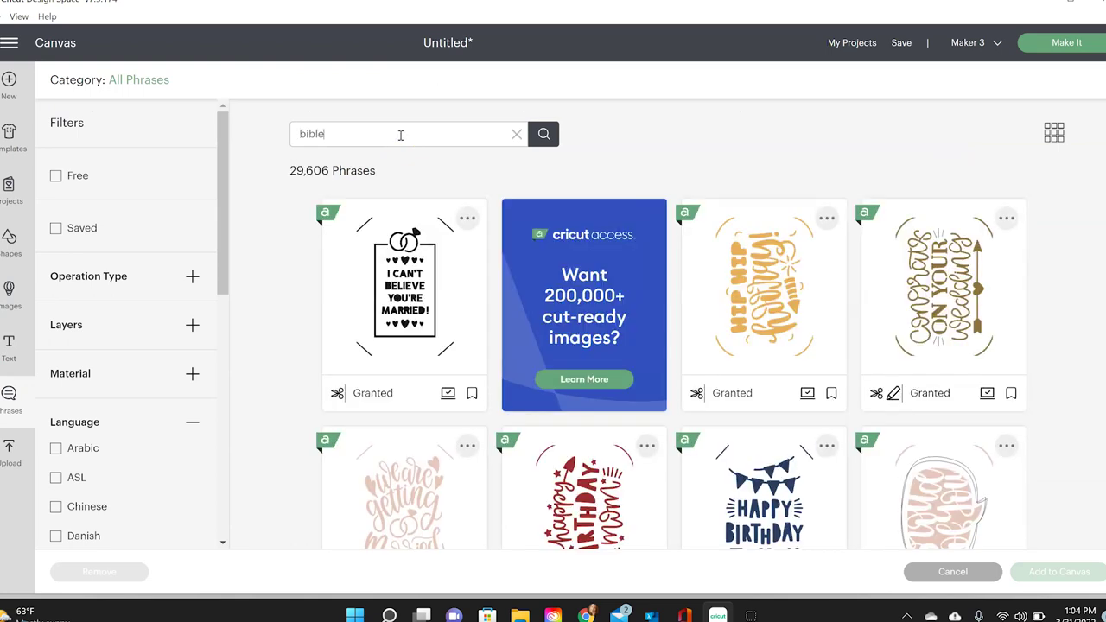
key(Return)
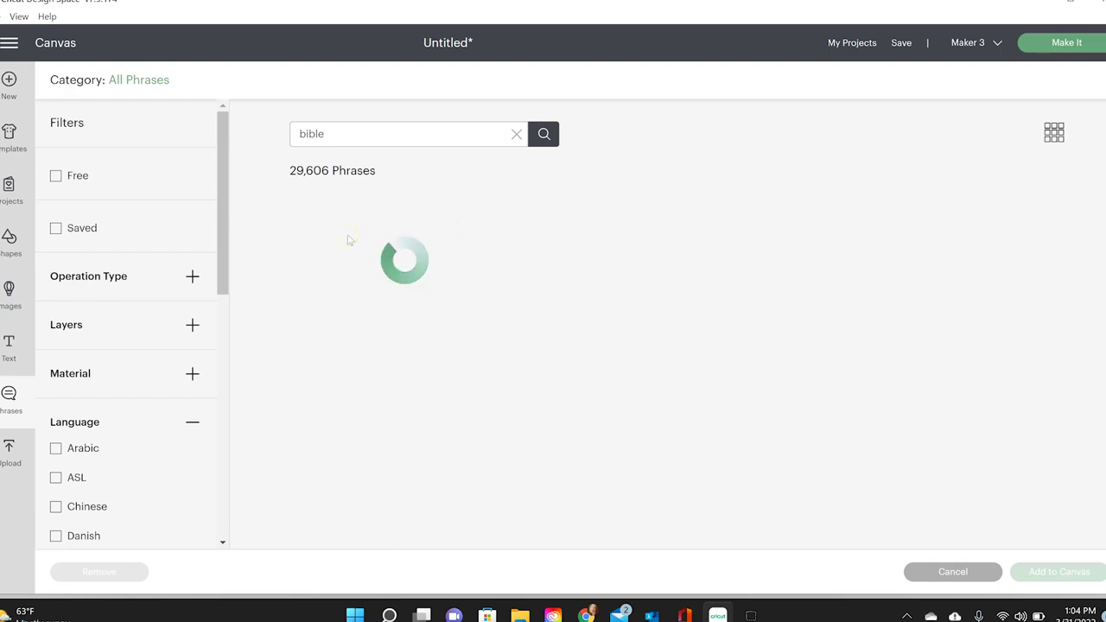
scroll(761, 318, down, 20)
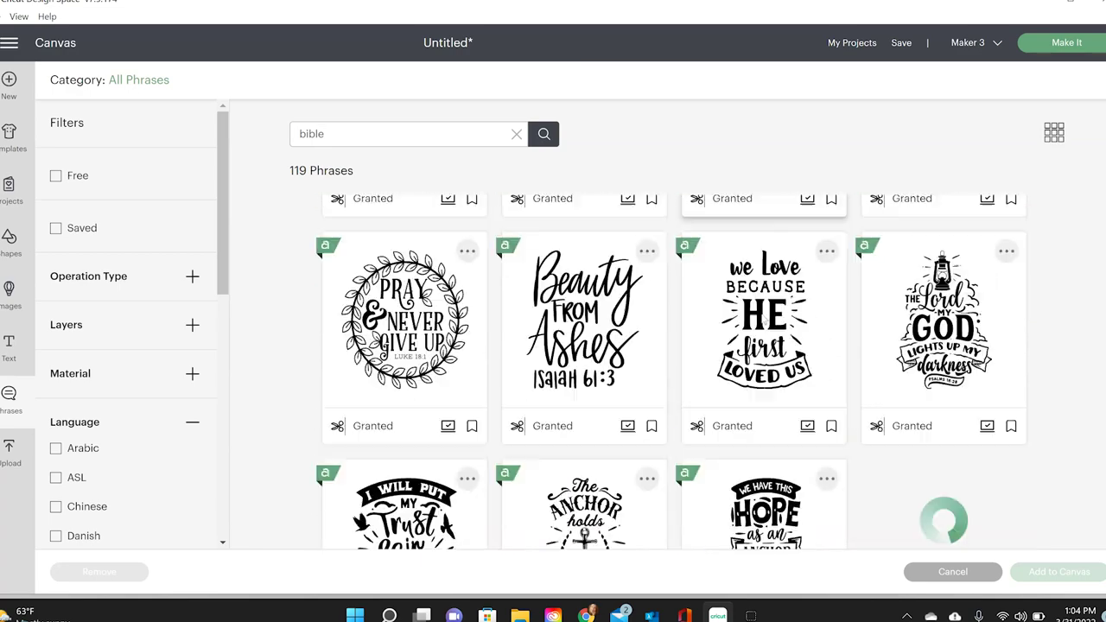
scroll(764, 318, down, 3)
scroll(762, 316, down, 6)
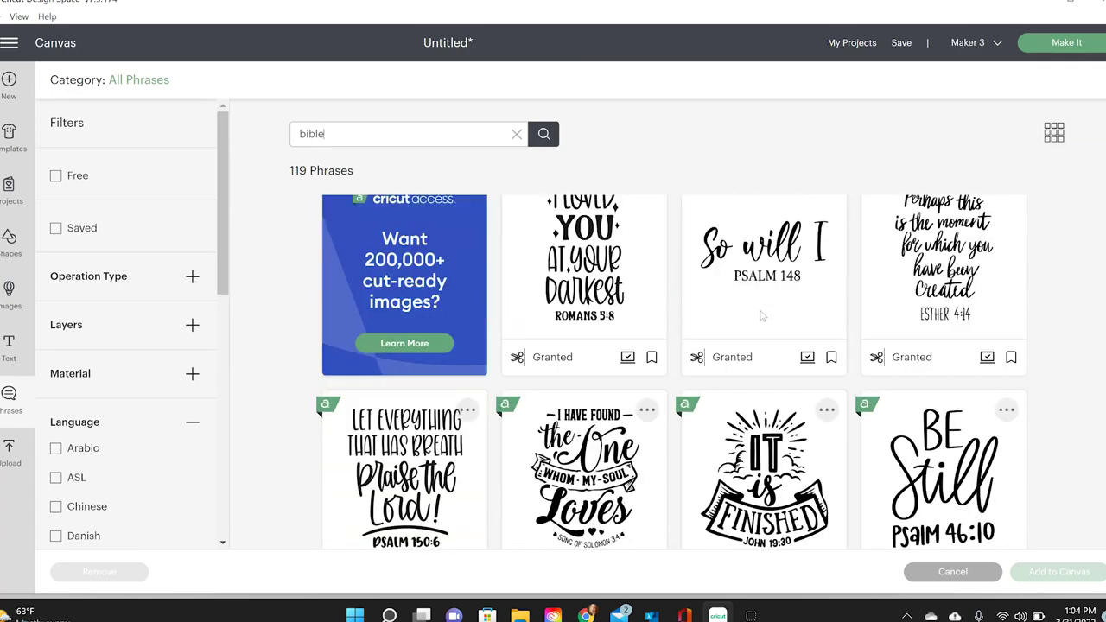
click(772, 270)
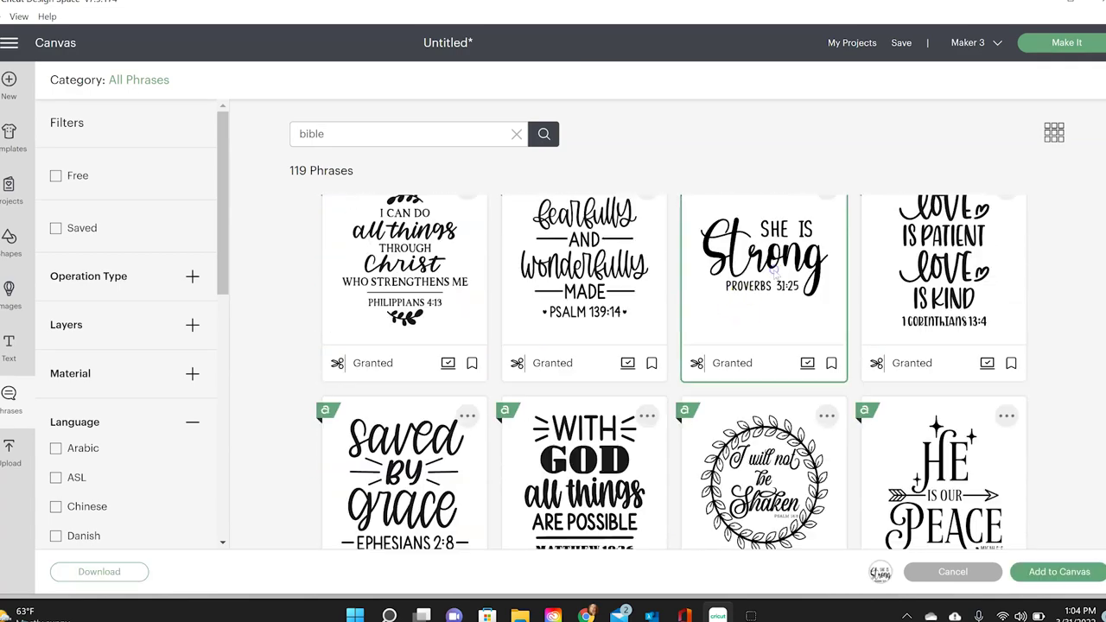
click(1050, 573)
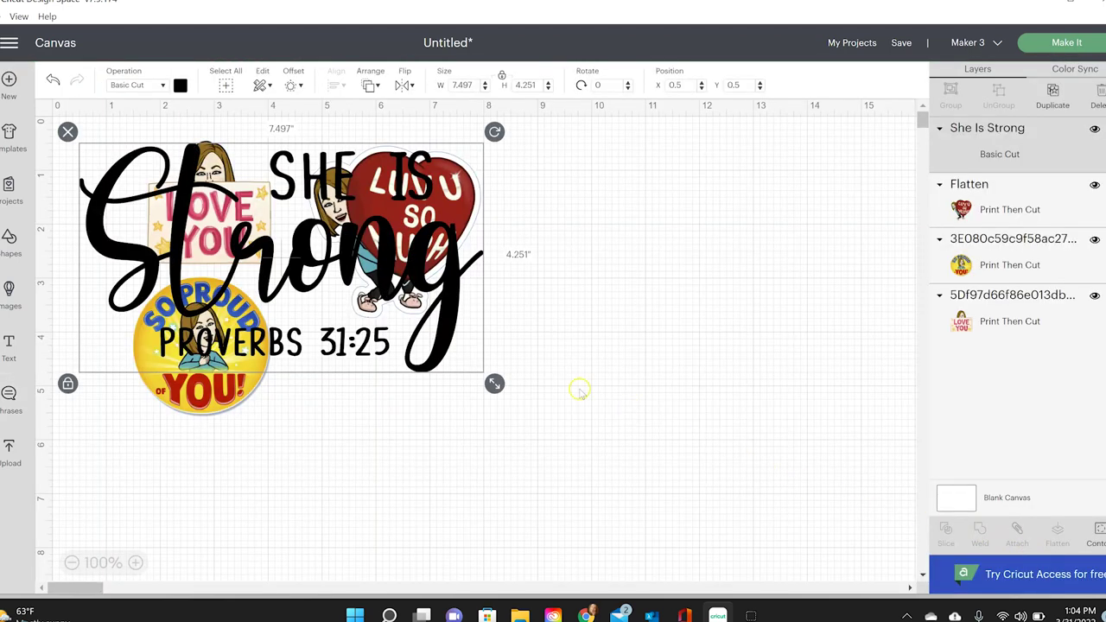
Step: Shrink the "She Is Strong" phrase to about 3.65 in wide and place it in the empty area below the heart image
drag(493, 383, 323, 296)
drag(306, 246, 639, 450)
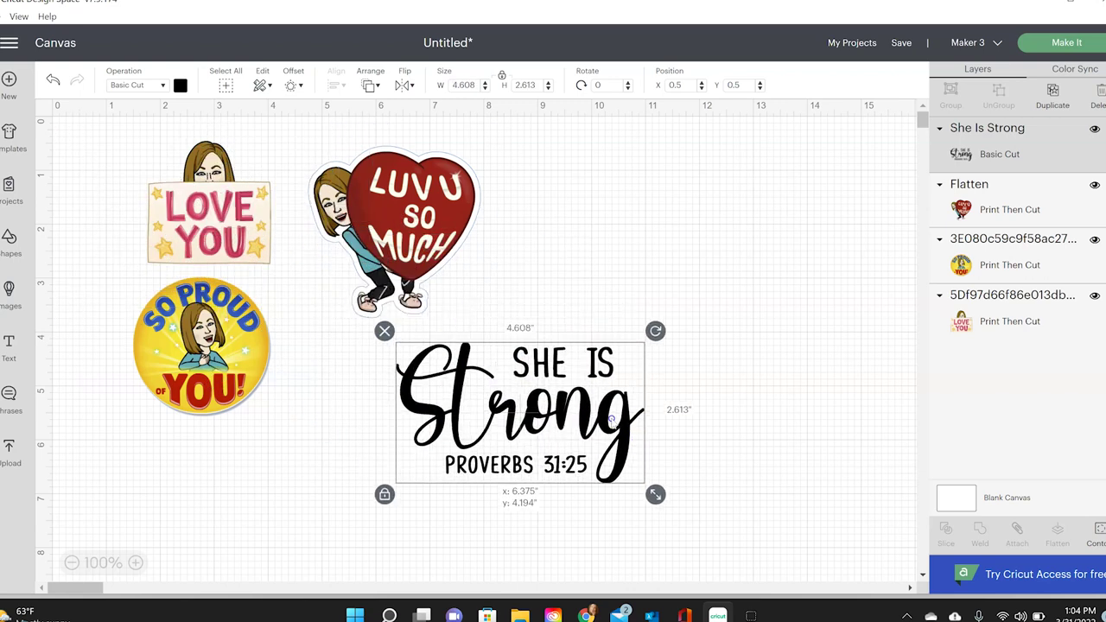
drag(648, 490, 591, 456)
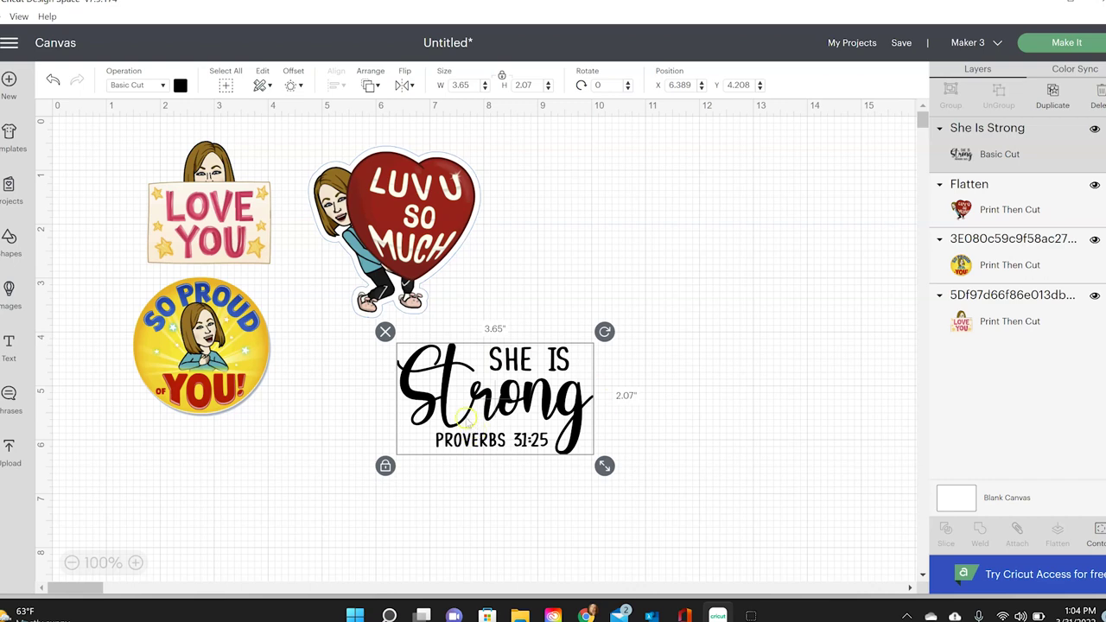
click(293, 87)
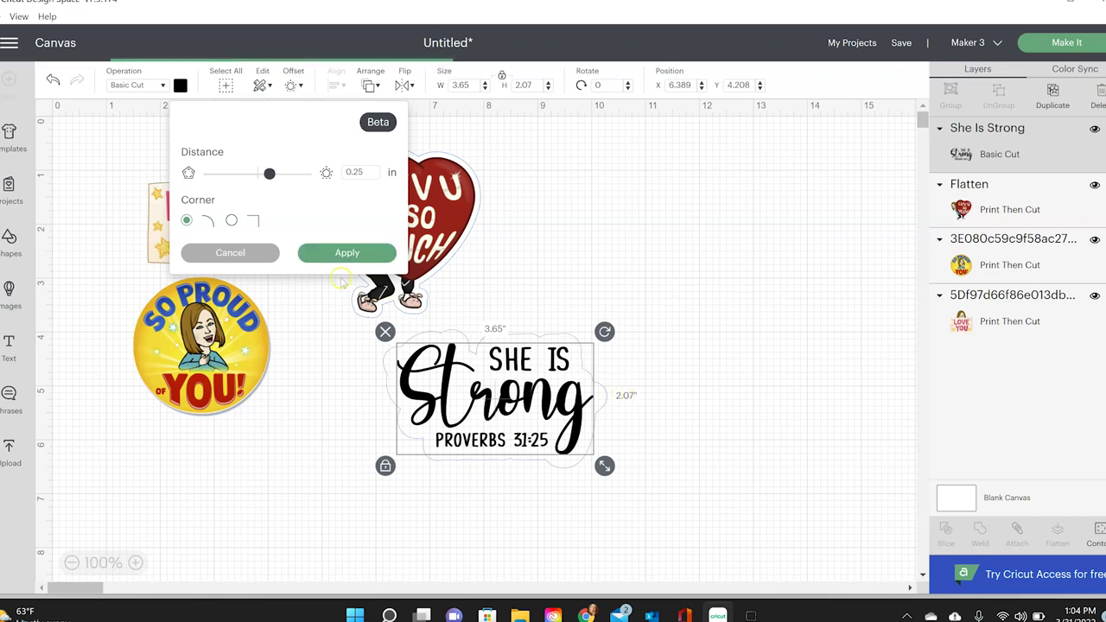
click(311, 254)
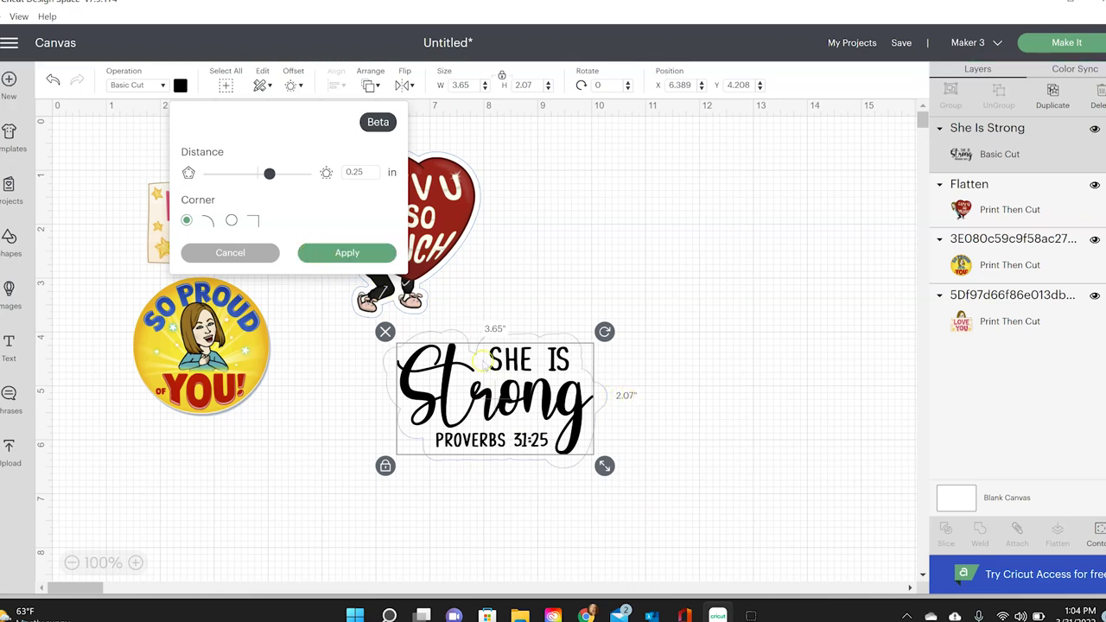
drag(270, 174, 260, 176)
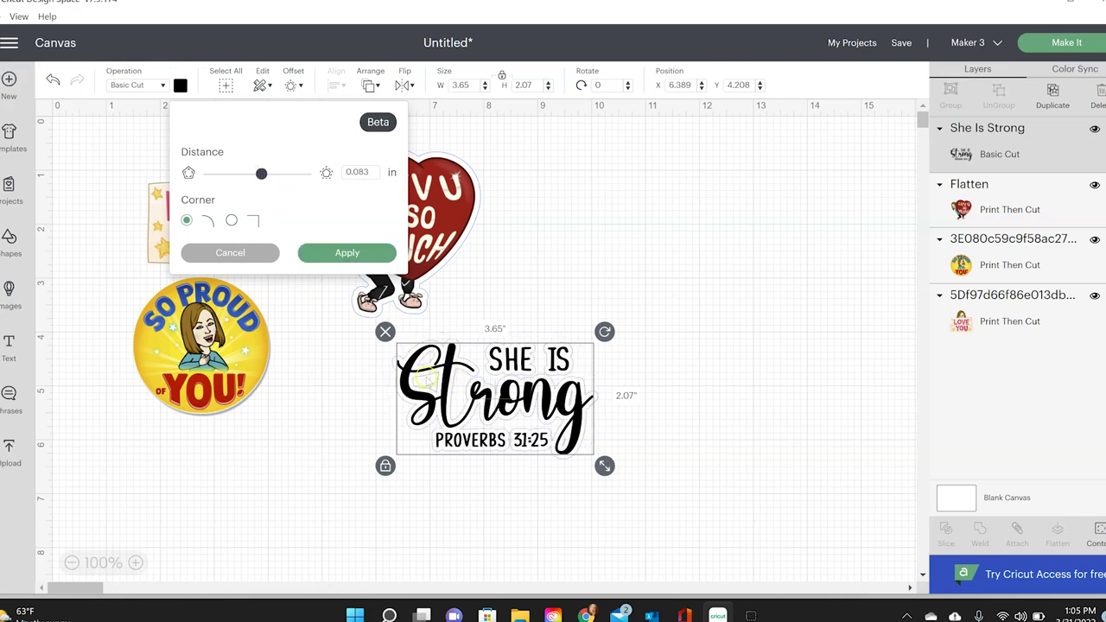
Step: Create an offset around the "She Is Strong" phrase with a distance of 0.264 in and rounded corners
click(135, 562)
click(135, 563)
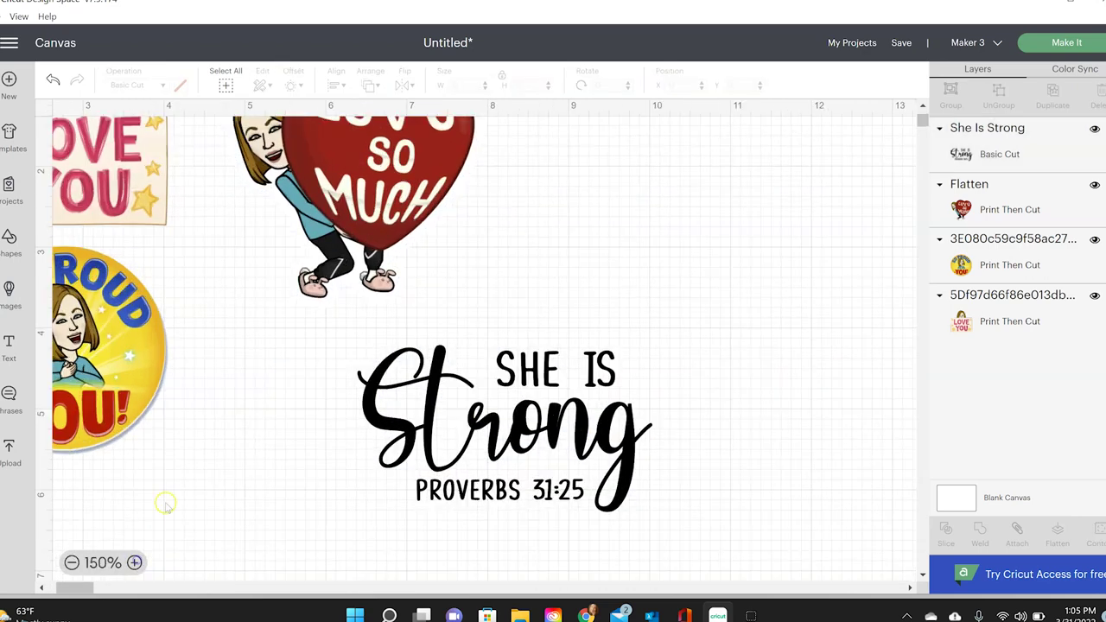
click(449, 372)
click(293, 87)
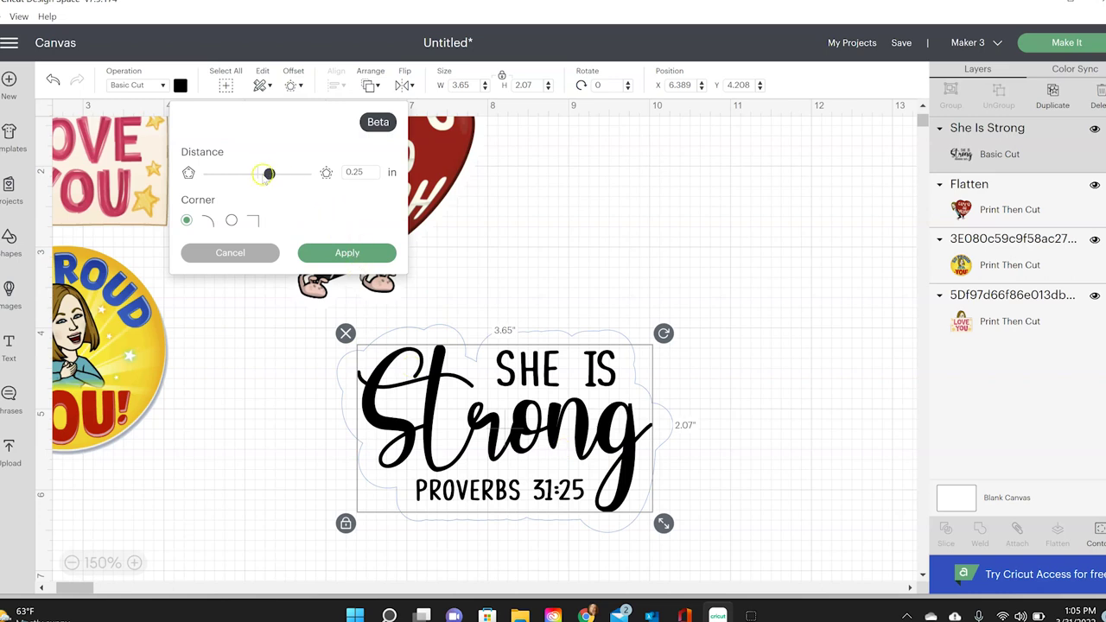
drag(268, 175, 263, 173)
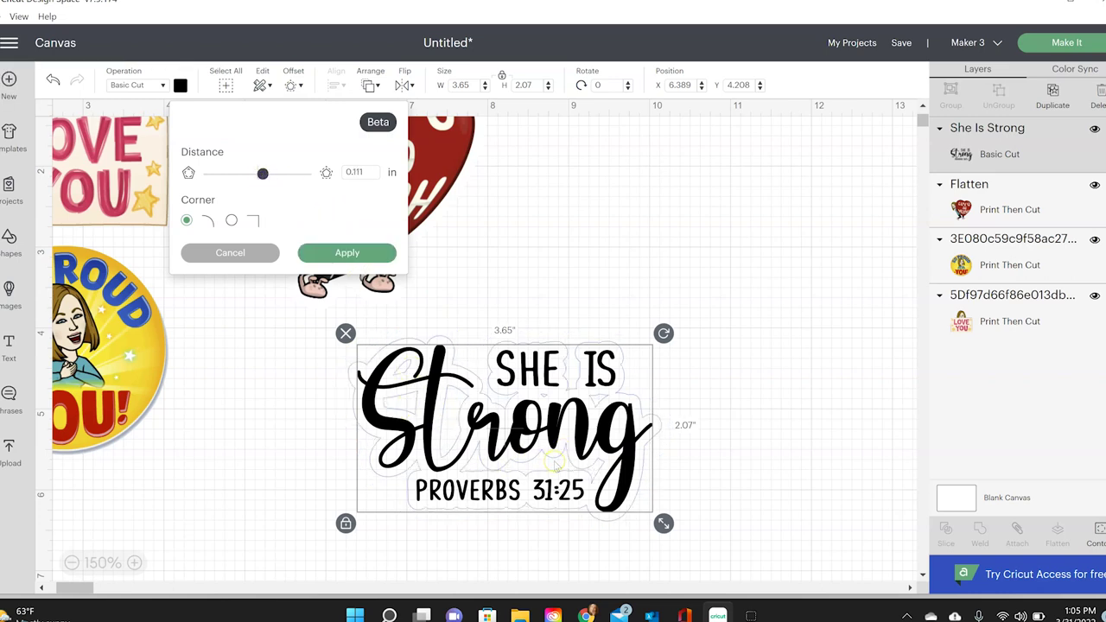
drag(262, 173, 270, 177)
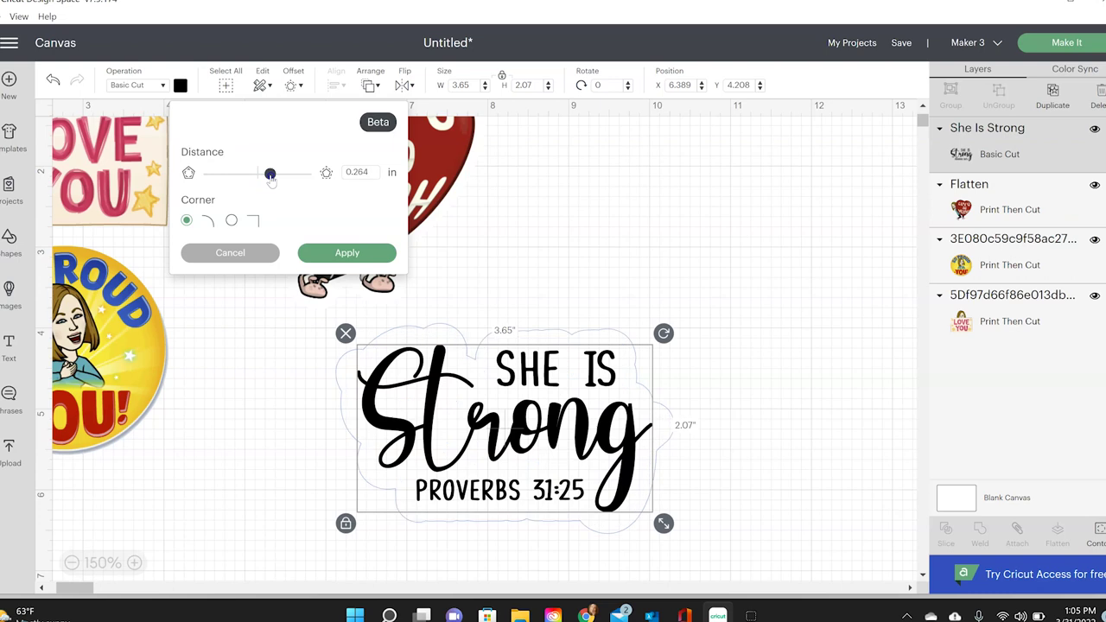
drag(271, 176, 270, 181)
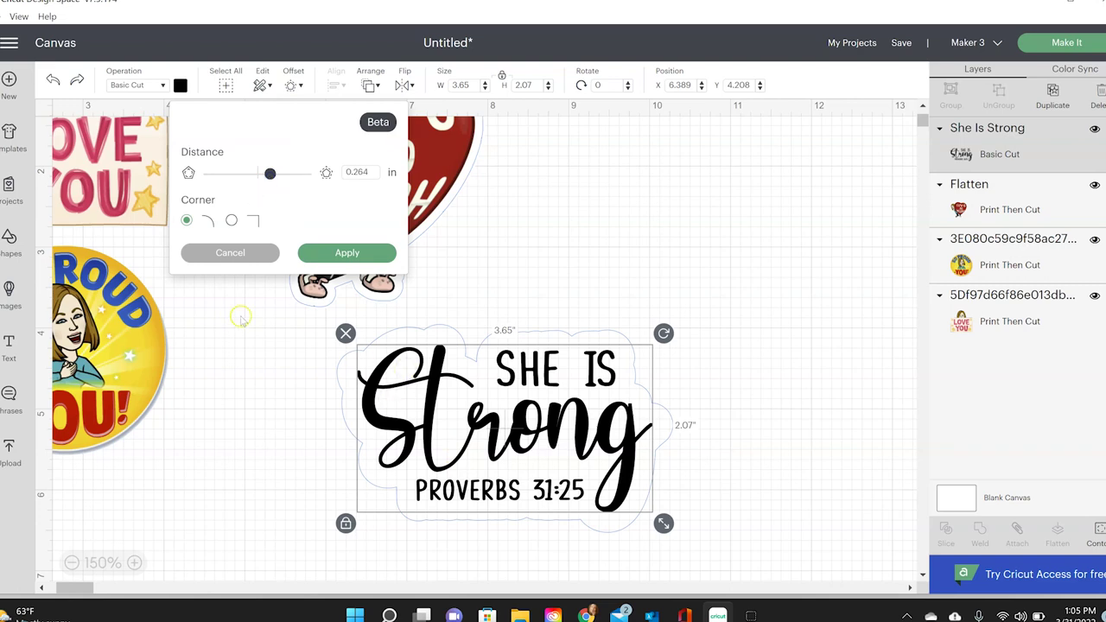
click(350, 255)
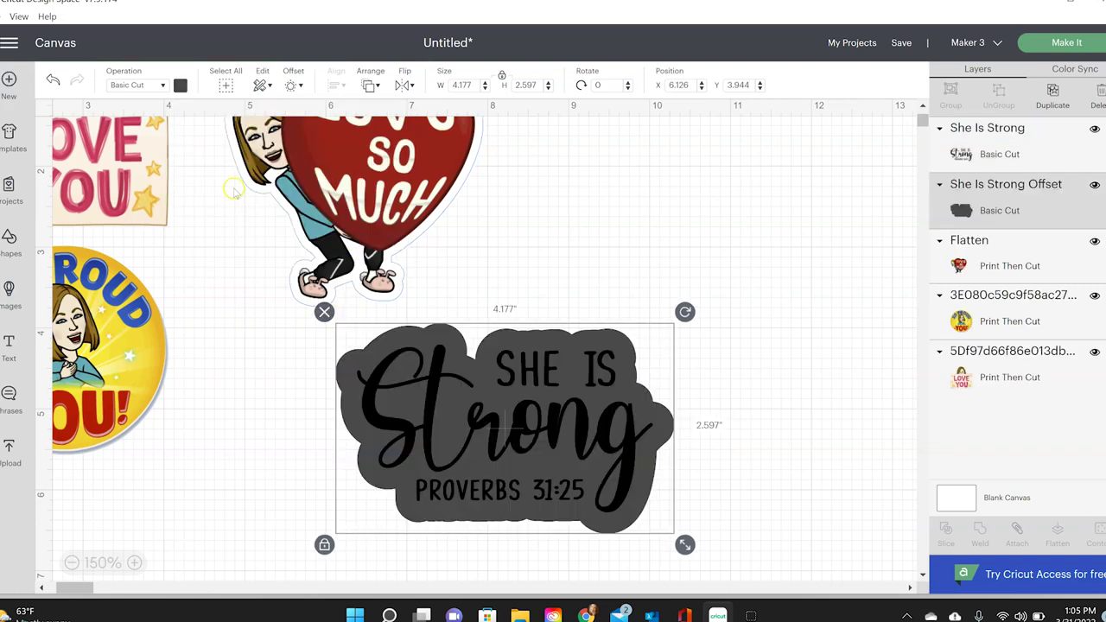
Step: Change the phrase's offset colour to light yellow and flatten the offset together with the "She Is Strong" phrase
click(180, 84)
click(289, 173)
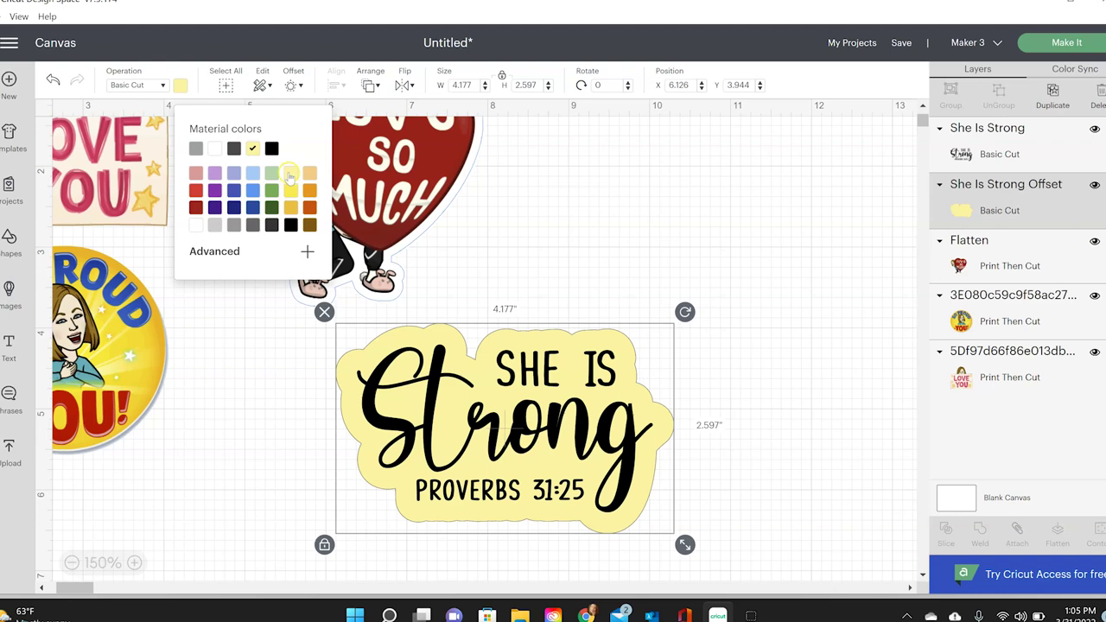
click(256, 368)
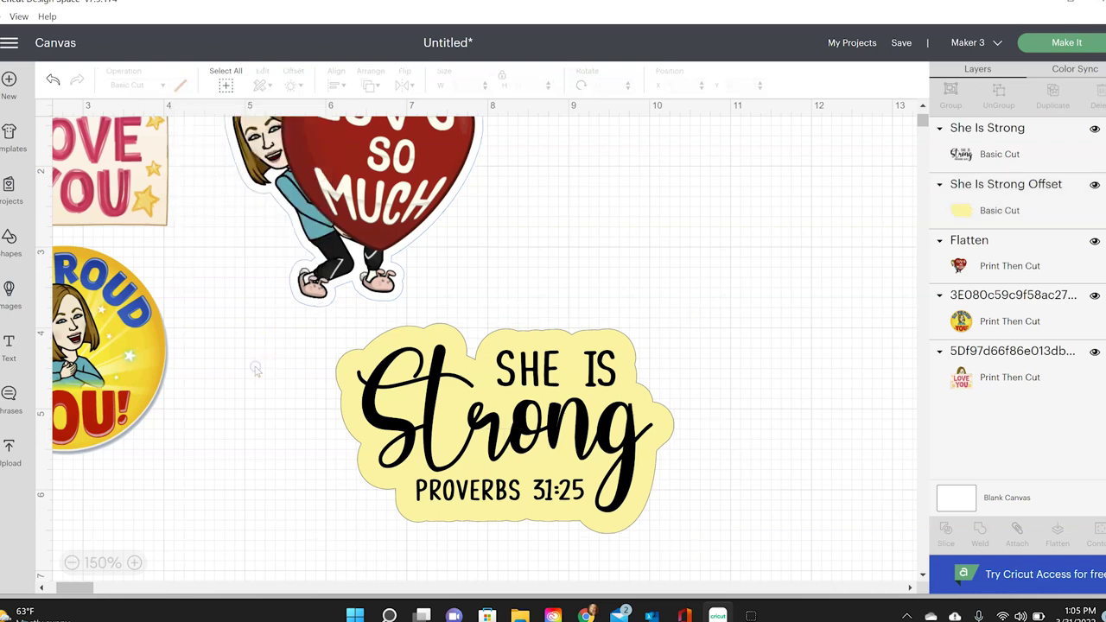
click(288, 392)
drag(279, 382, 721, 449)
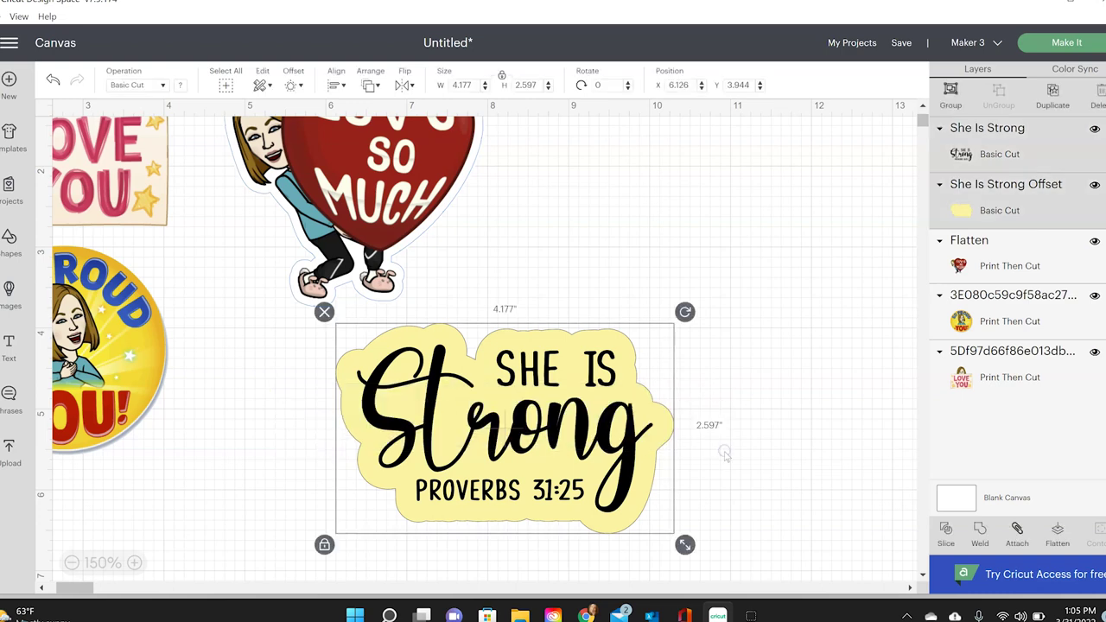
click(1056, 527)
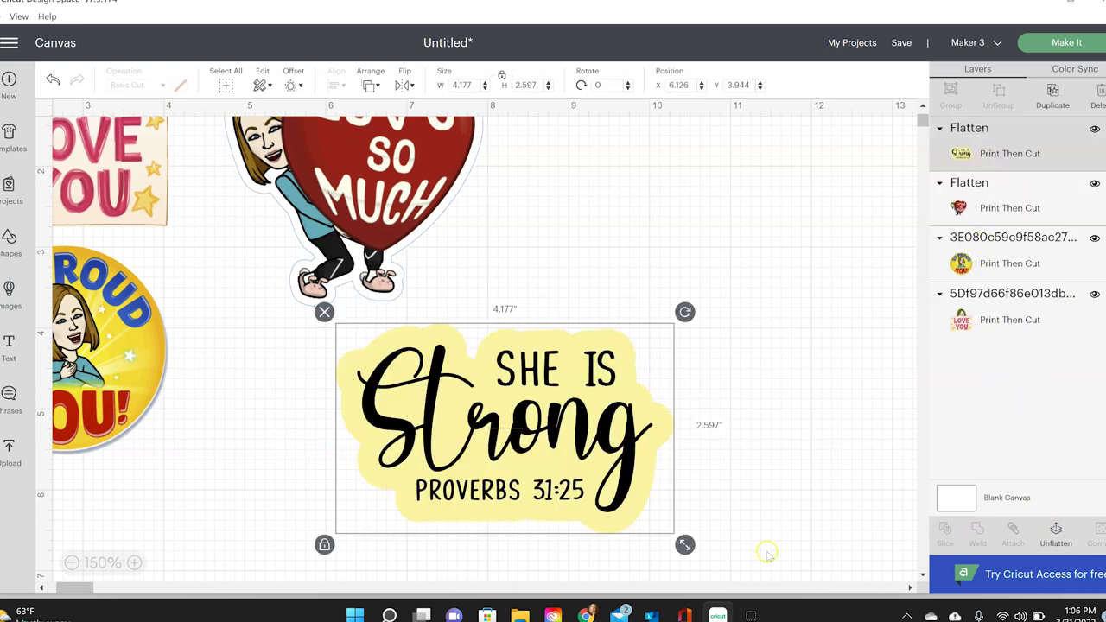
Step: Shrink the flattened "She Is Strong" design to about 3.4 in wide and place it directly under the heart image
drag(685, 544, 602, 501)
drag(553, 425, 412, 428)
click(575, 385)
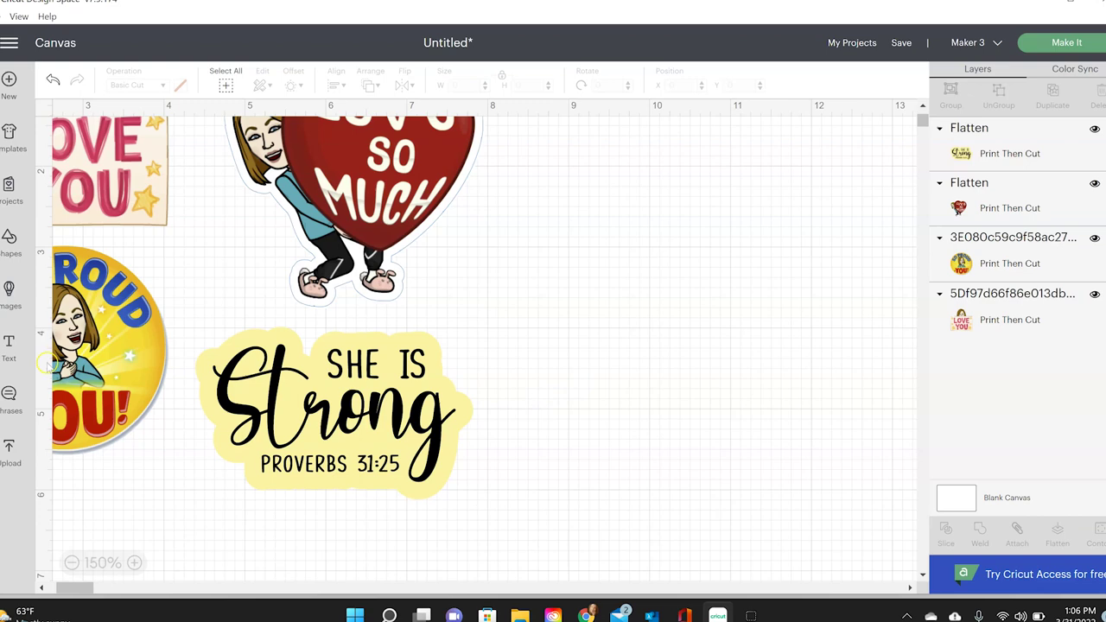
Step: Filter all Cricut images to Print then Cut and add the HAPPY minions image (Happy001) to the canvas
click(8, 290)
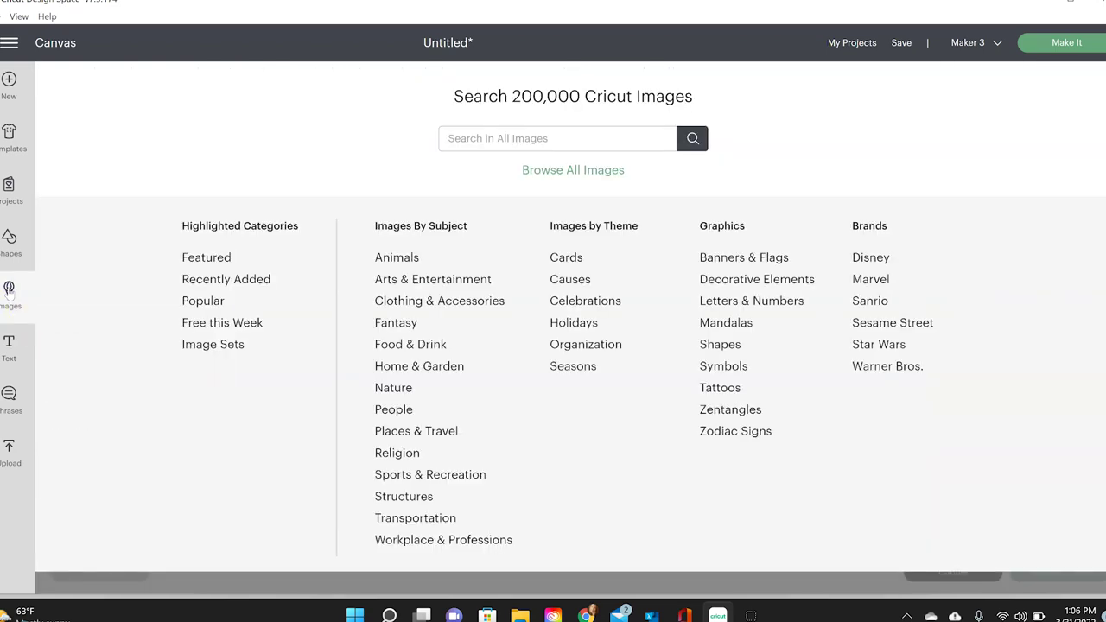
click(555, 169)
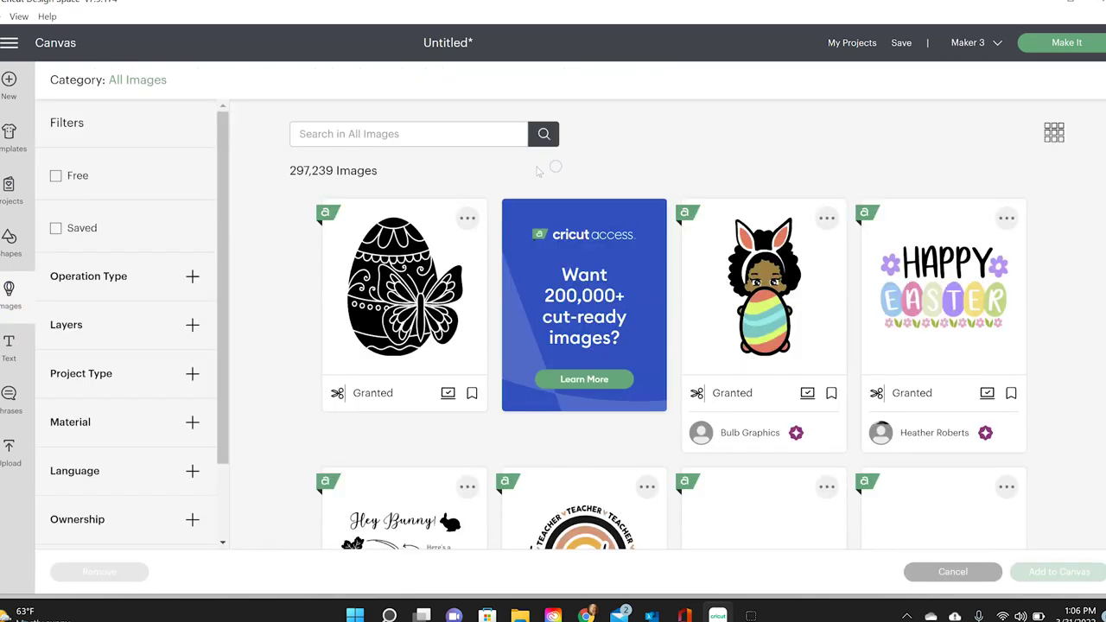
click(191, 276)
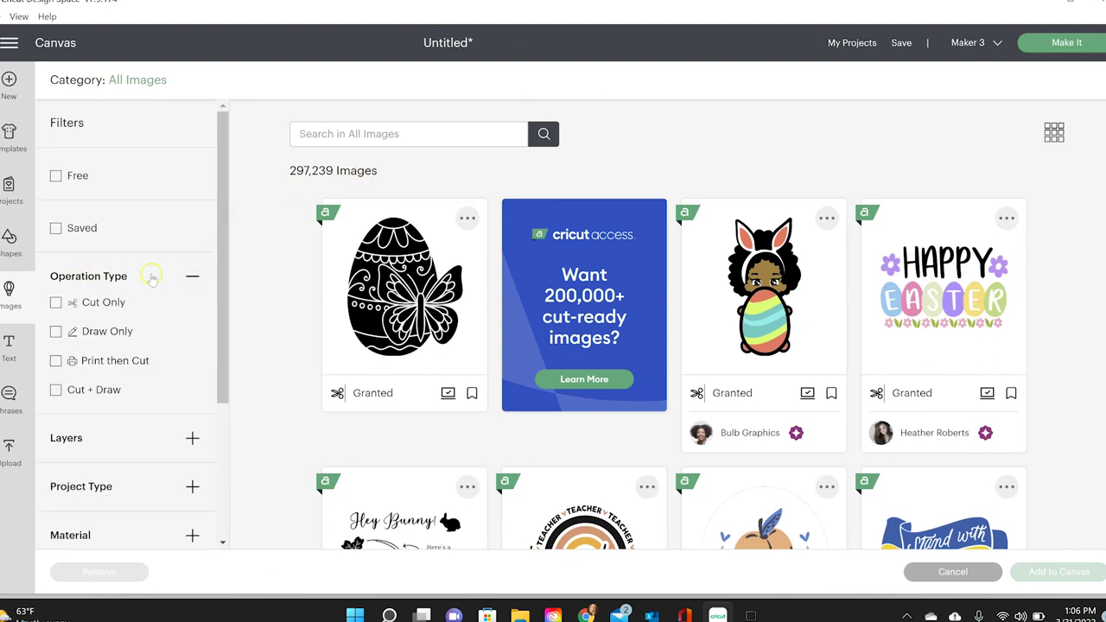
click(55, 361)
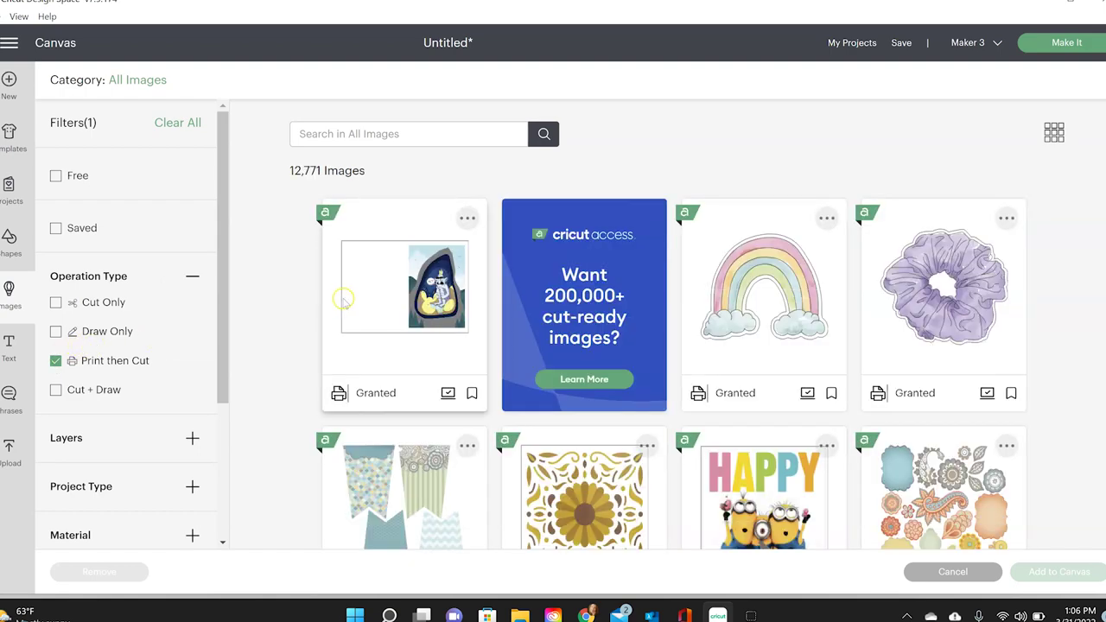
scroll(343, 299, down, 3)
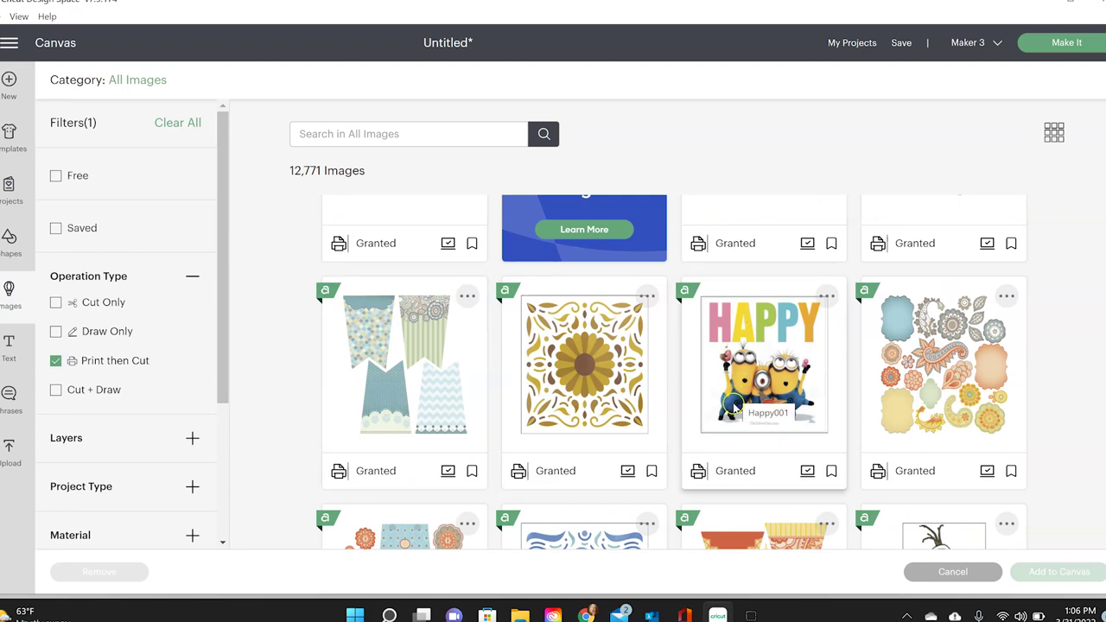
scroll(734, 393, down, 3)
click(762, 251)
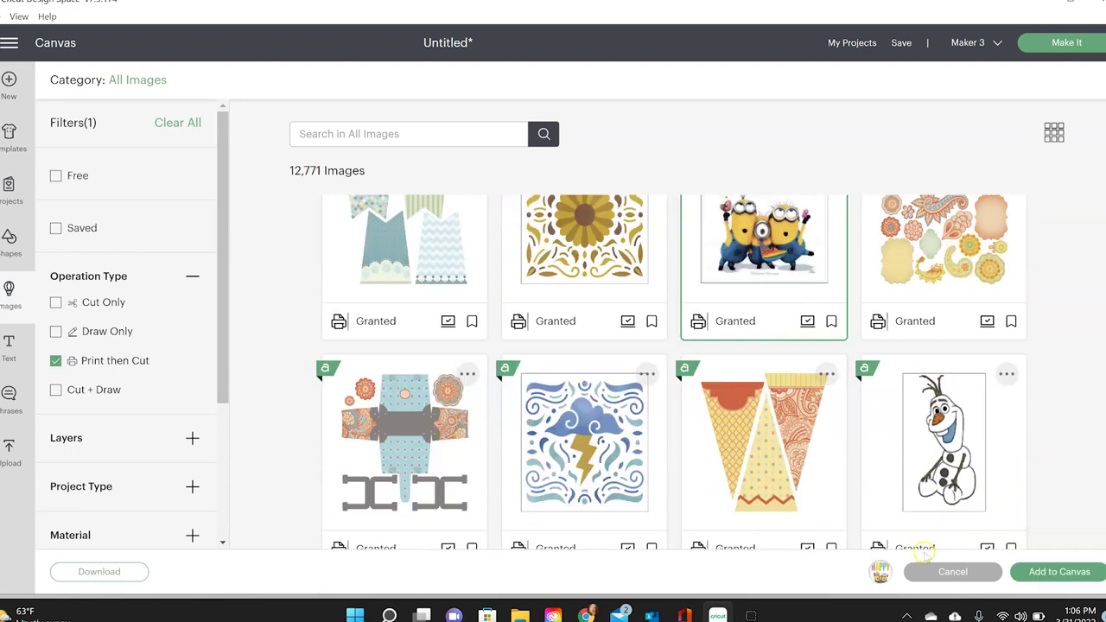
click(1050, 577)
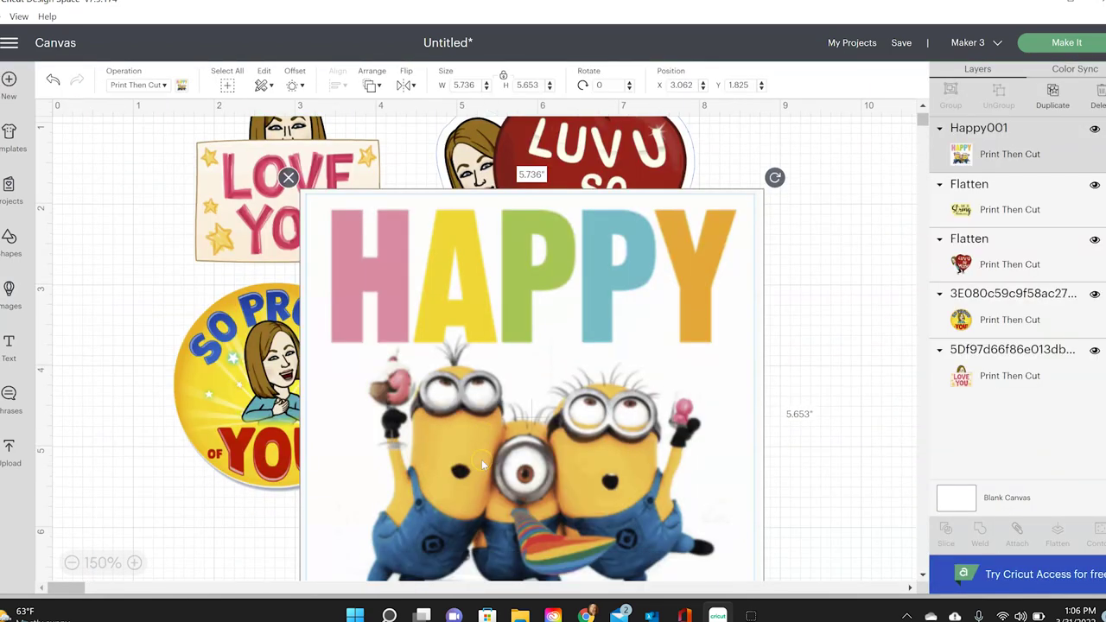
Step: Set the width of the HAPPY minions image to 3 in
click(470, 418)
click(468, 84)
text(3)
key(Return)
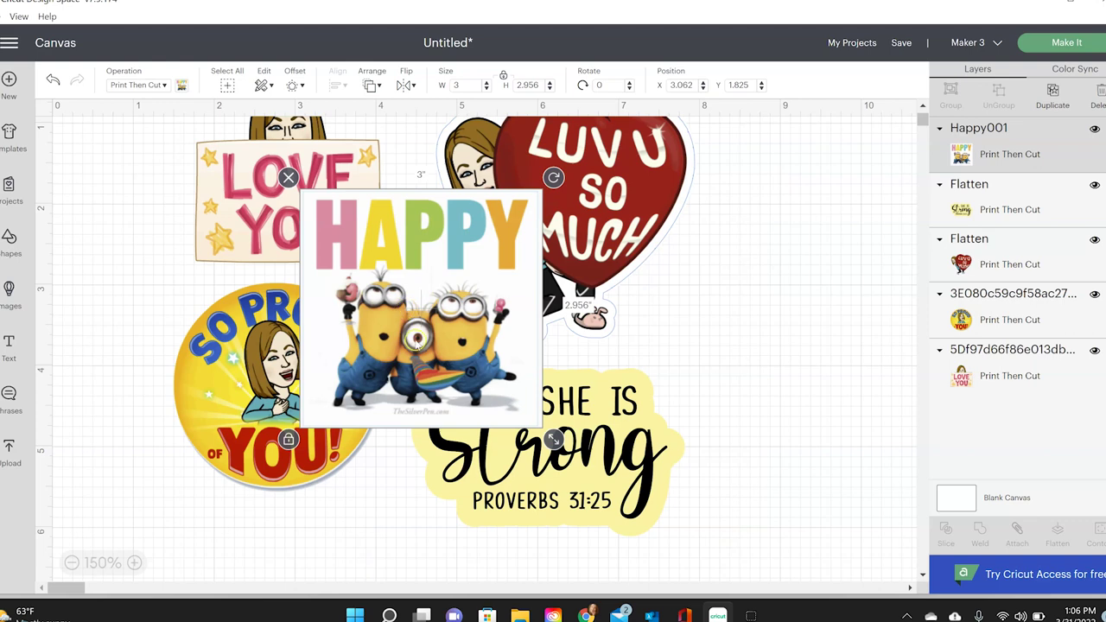
Step: Shrink the minions image to about 2.39 in wide and place it in clear space on the right, shifting the phrase and heart designs left
drag(552, 439, 487, 389)
drag(498, 311, 839, 362)
drag(611, 446, 424, 398)
drag(464, 265, 244, 301)
drag(724, 319, 614, 302)
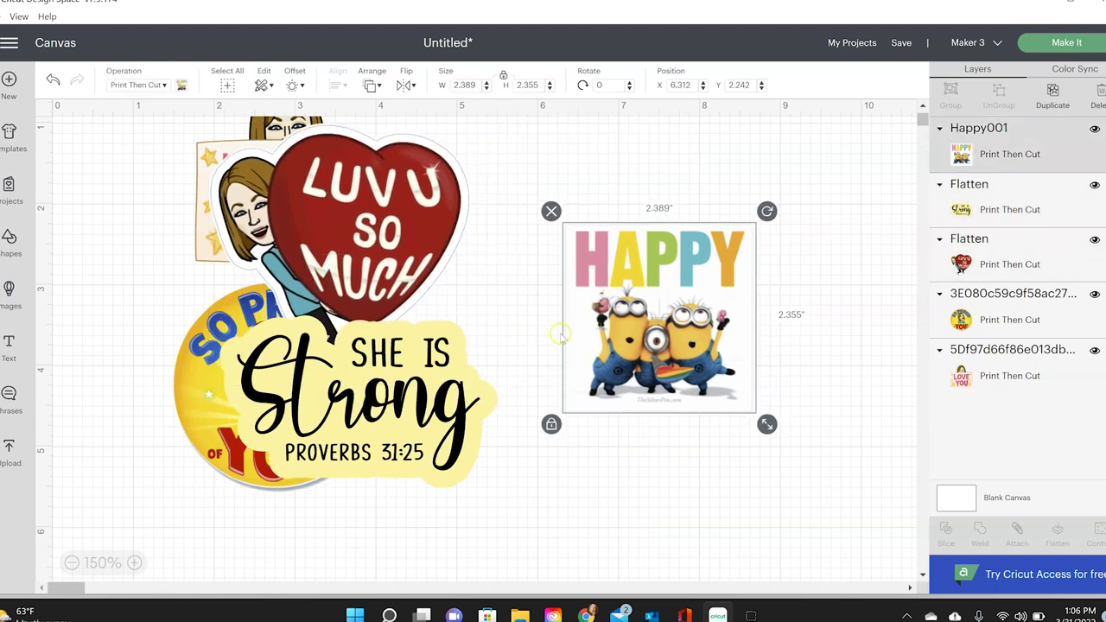
Step: Add a 0.125 in square-cornered offset around the HAPPY minions image and flatten the image with it
click(298, 86)
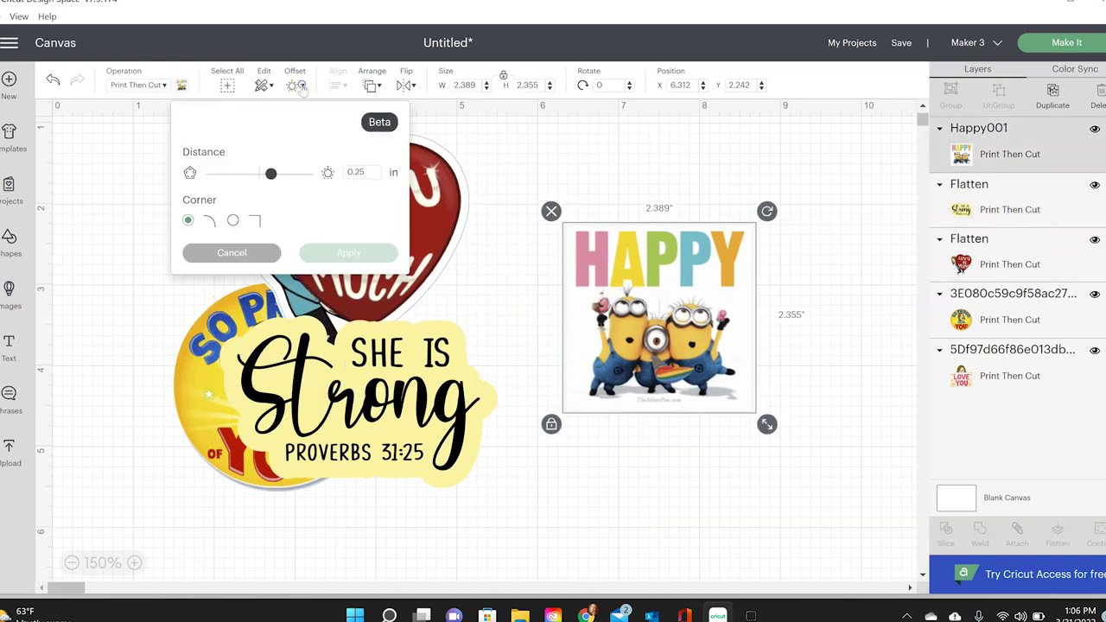
click(232, 221)
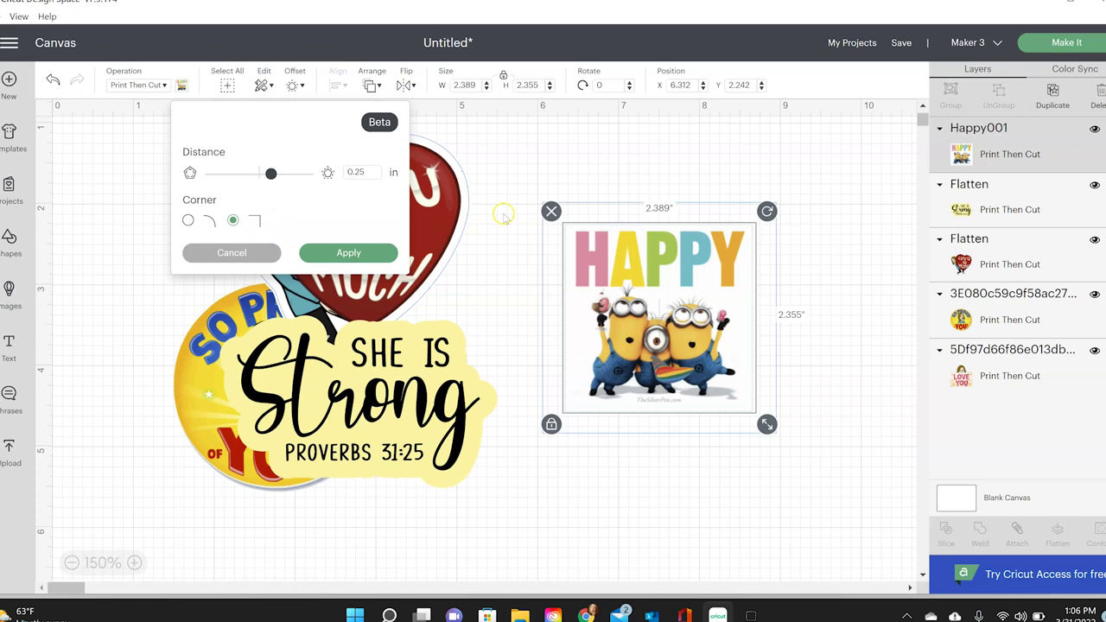
drag(270, 175, 265, 175)
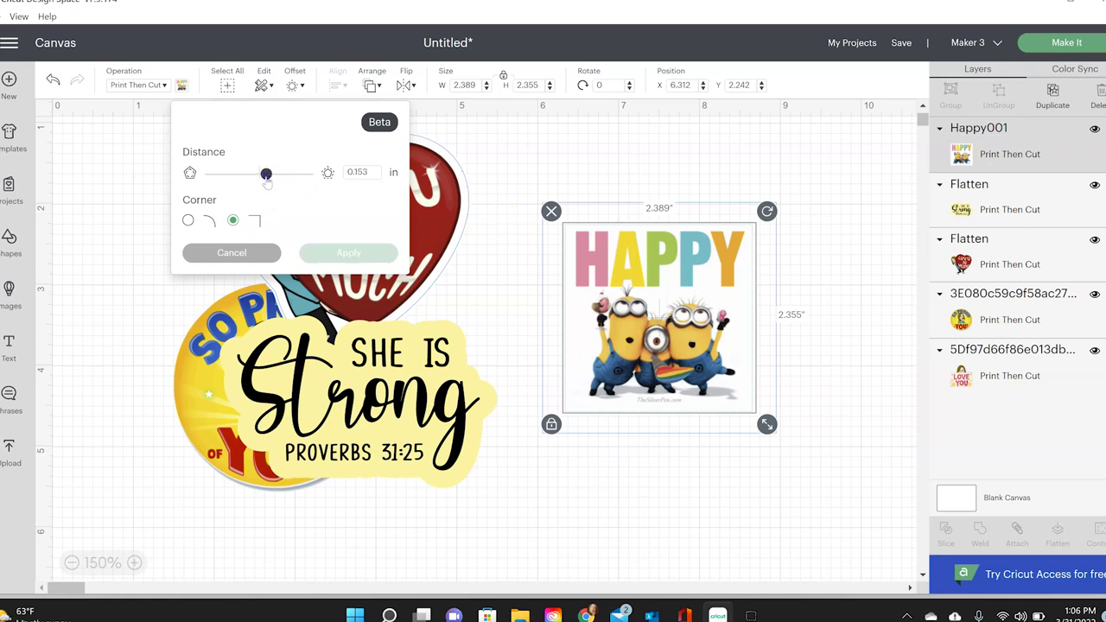
drag(265, 174, 265, 175)
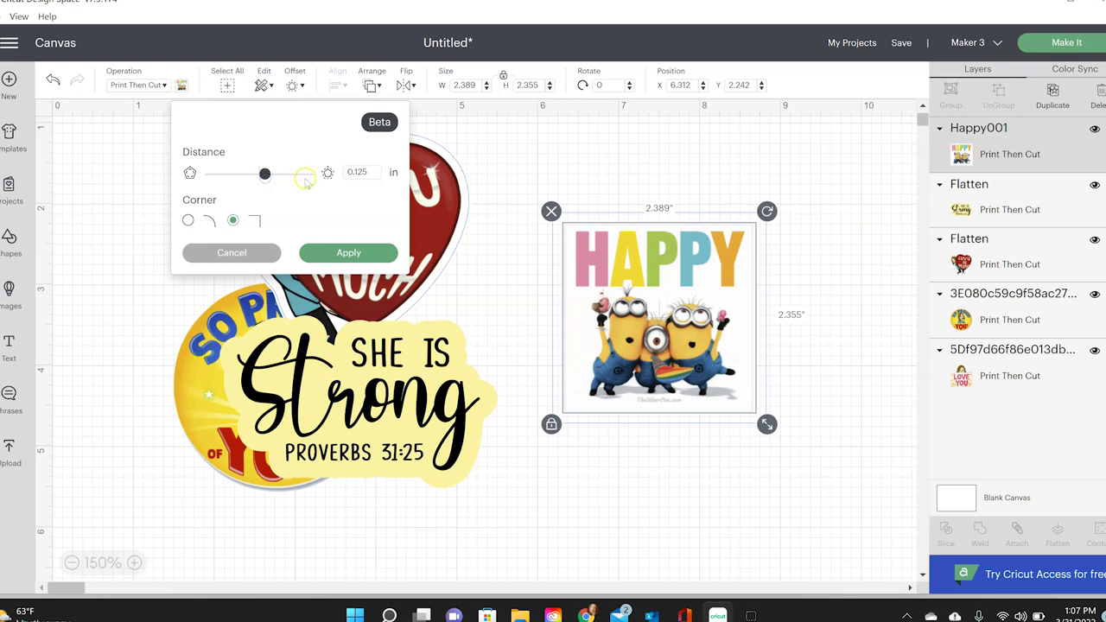
click(350, 254)
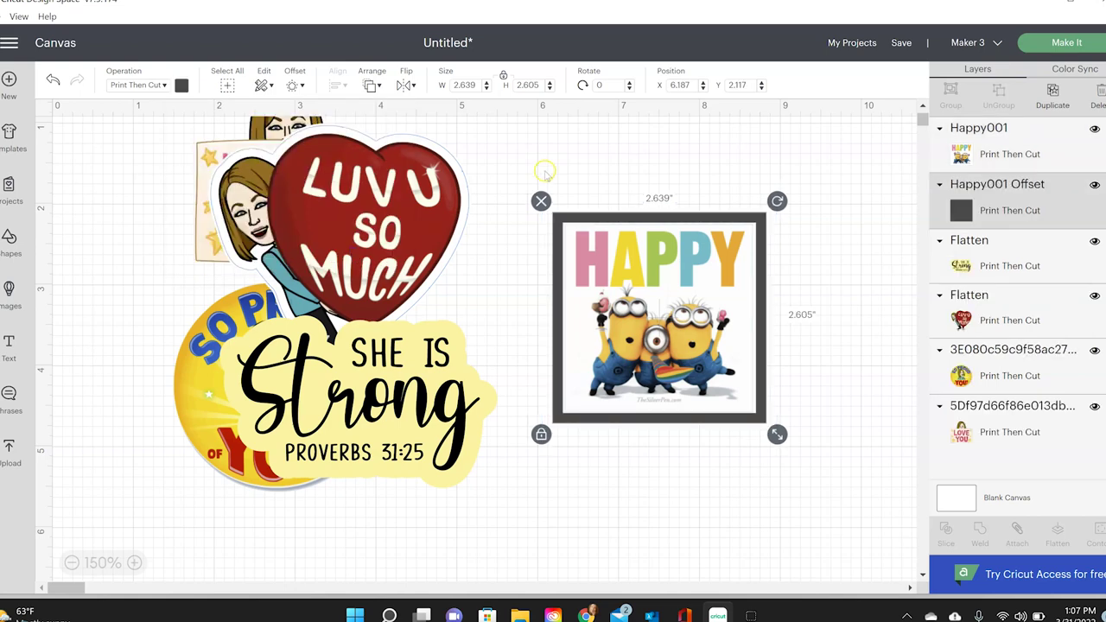
drag(533, 161, 778, 383)
click(1058, 531)
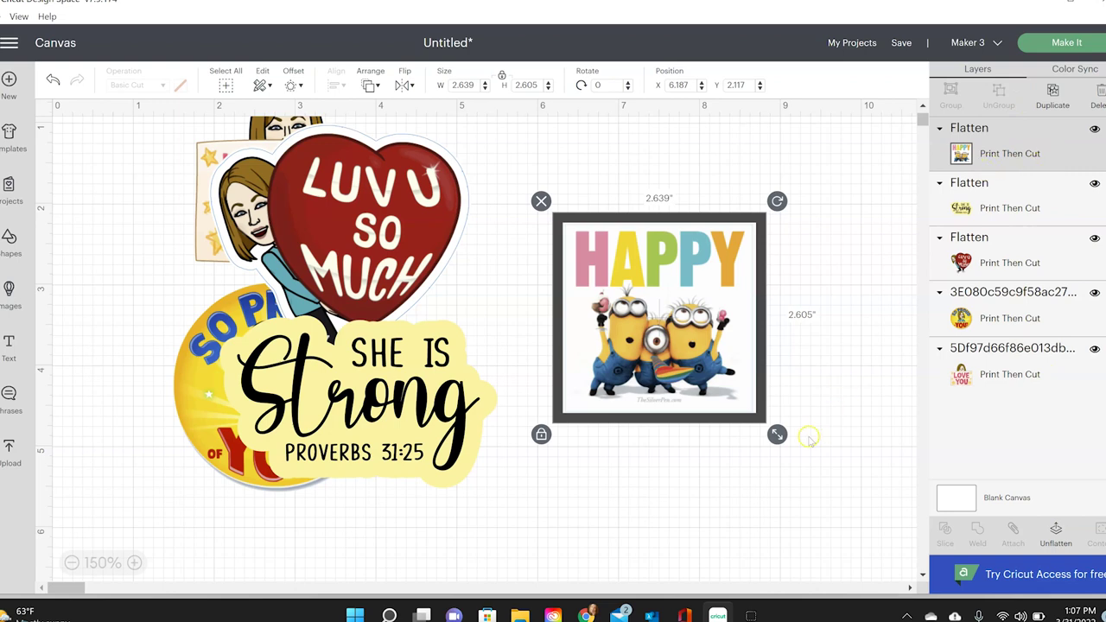
Step: Shrink the flattened minions design and place it over the right edge of the heart image
drag(777, 434, 707, 364)
click(740, 340)
drag(622, 285, 473, 270)
click(658, 270)
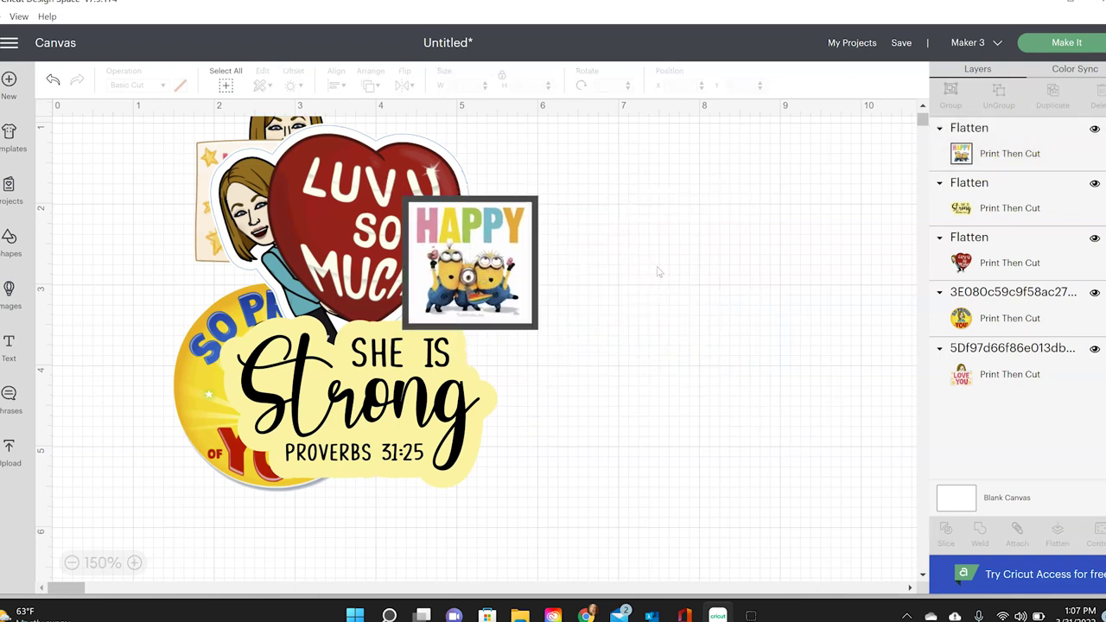
Step: Start a new image upload and open the glitter S keychain photo from the Downloads folder
click(10, 447)
scroll(275, 370, down, 3)
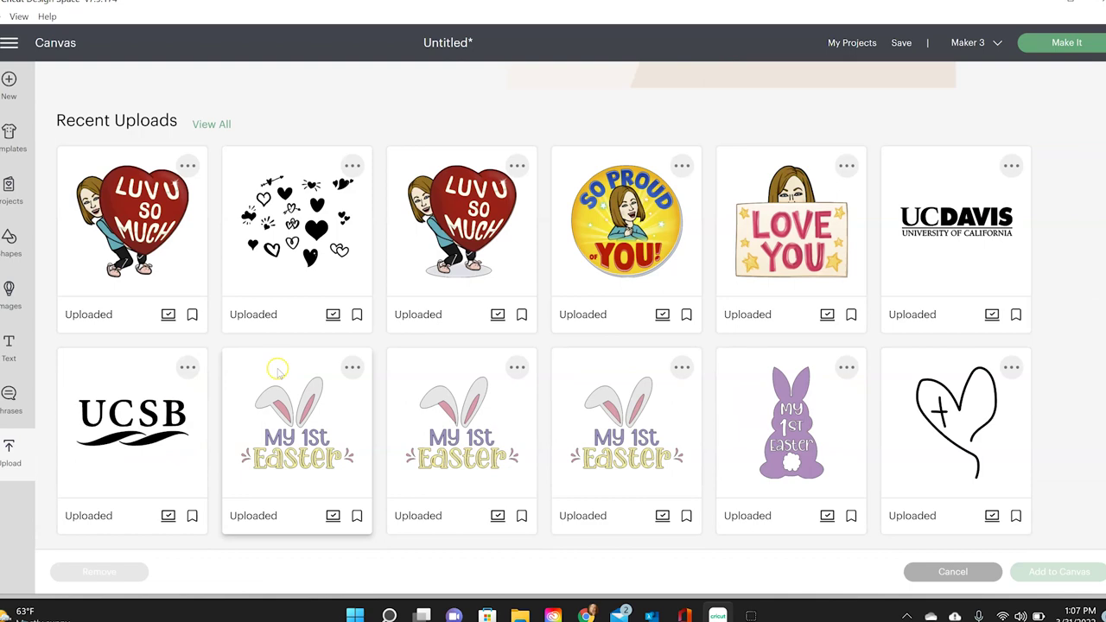
scroll(477, 387, up, 3)
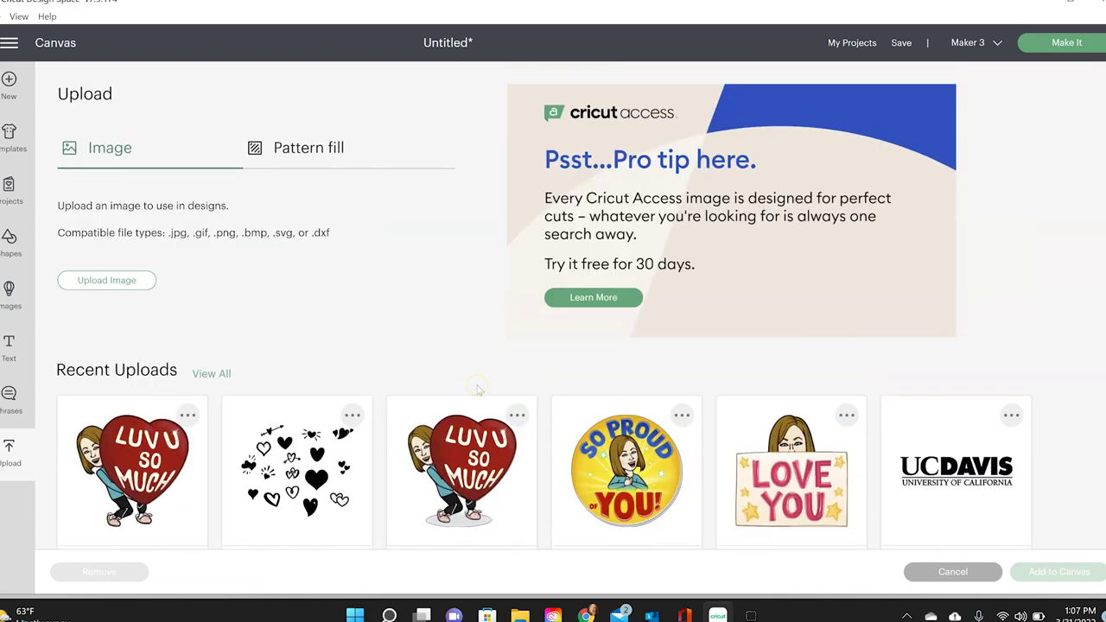
click(130, 286)
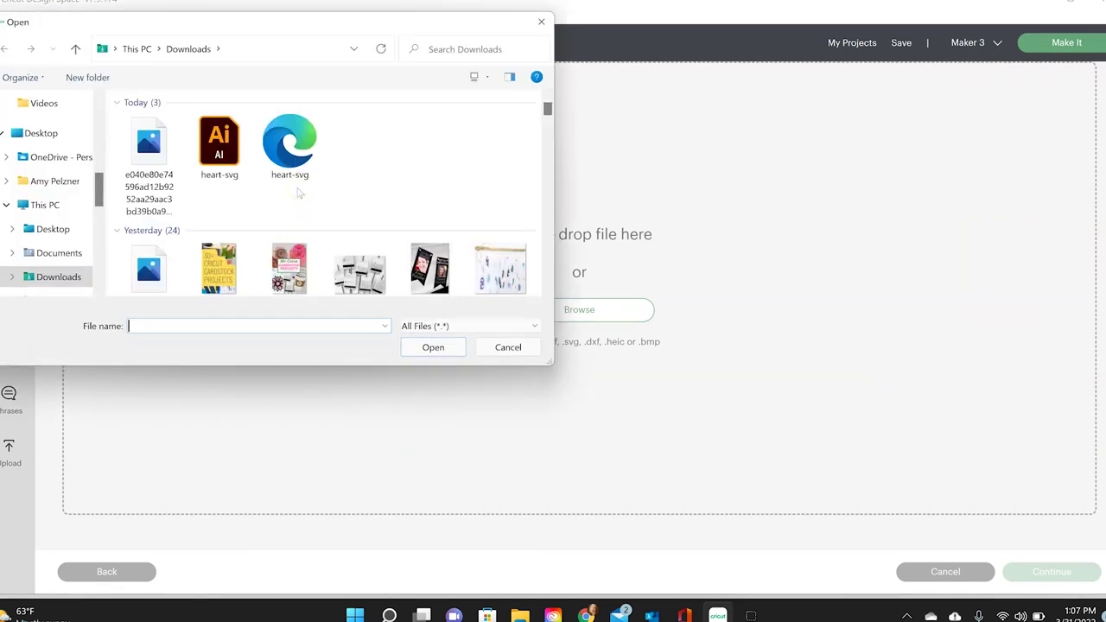
scroll(298, 192, down, 5)
scroll(298, 192, down, 10)
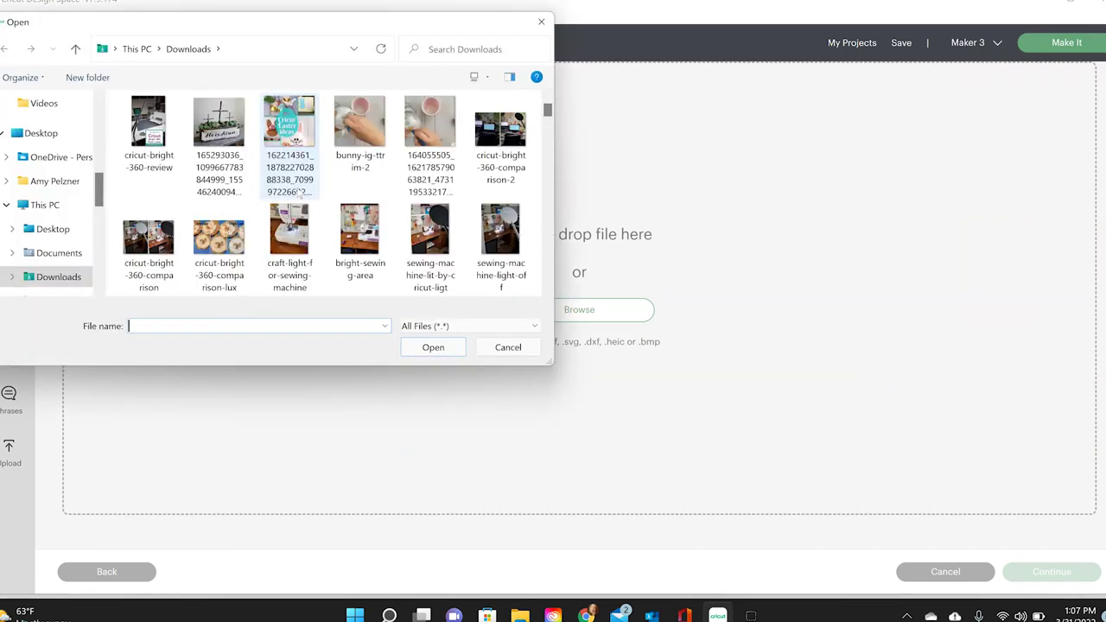
scroll(298, 192, down, 5)
click(277, 132)
click(420, 349)
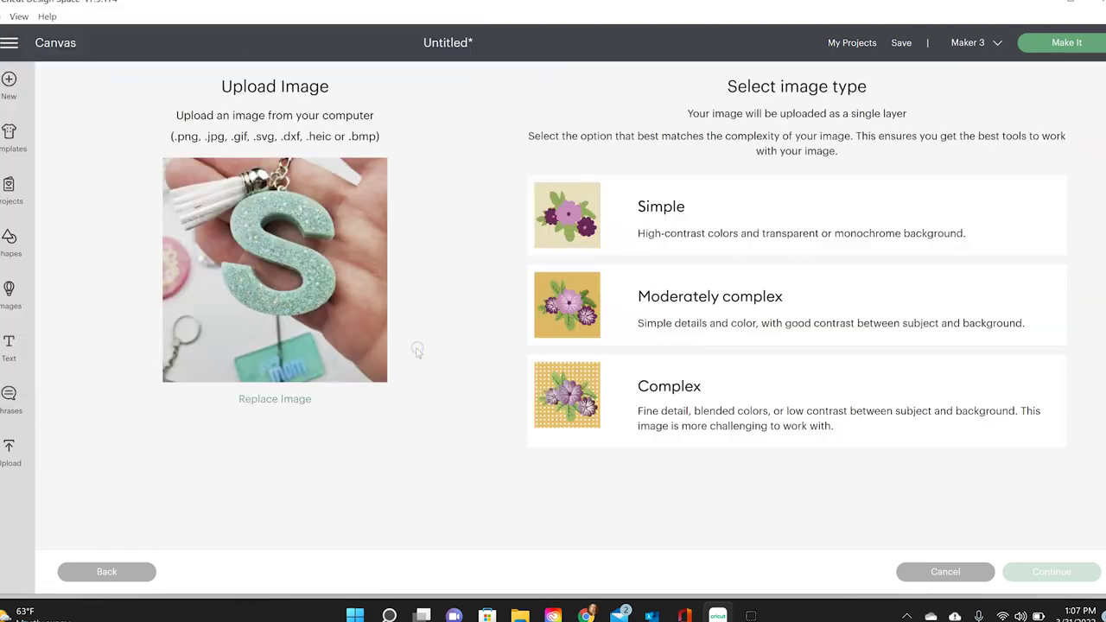
Step: Upload the keychain photo as a Complex, Print Then Cut image, keeping its full background
click(668, 395)
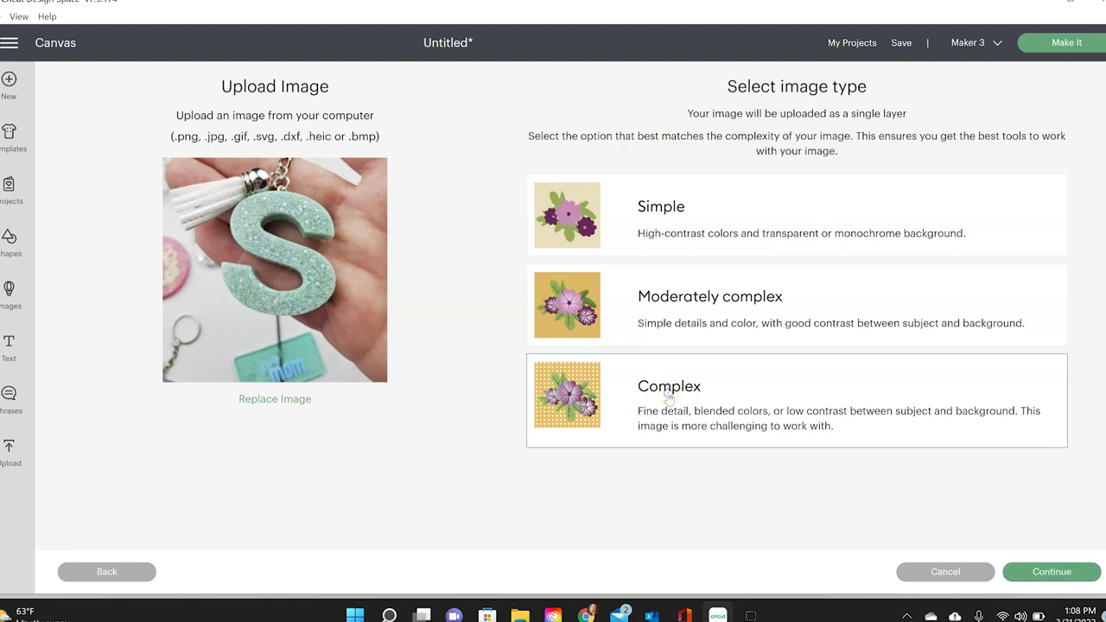
click(1041, 570)
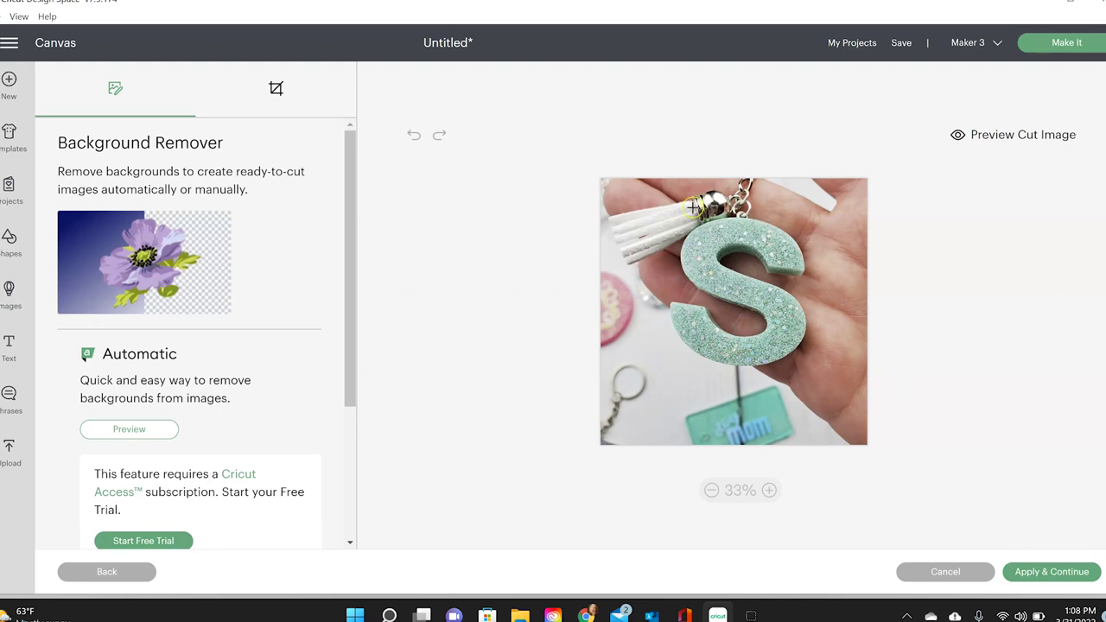
click(1043, 573)
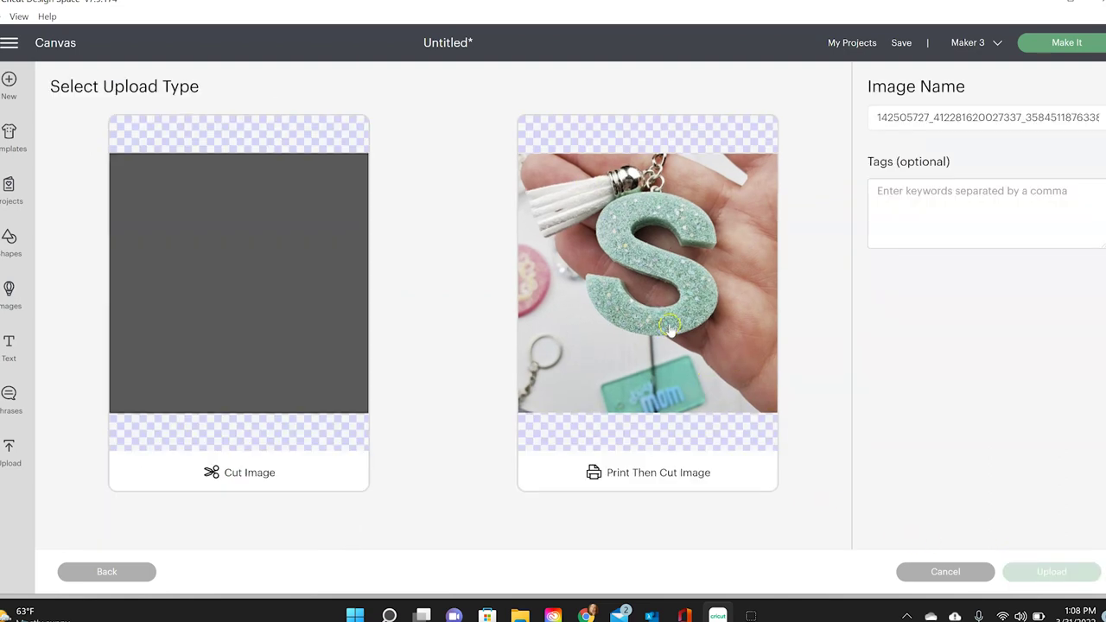
click(677, 325)
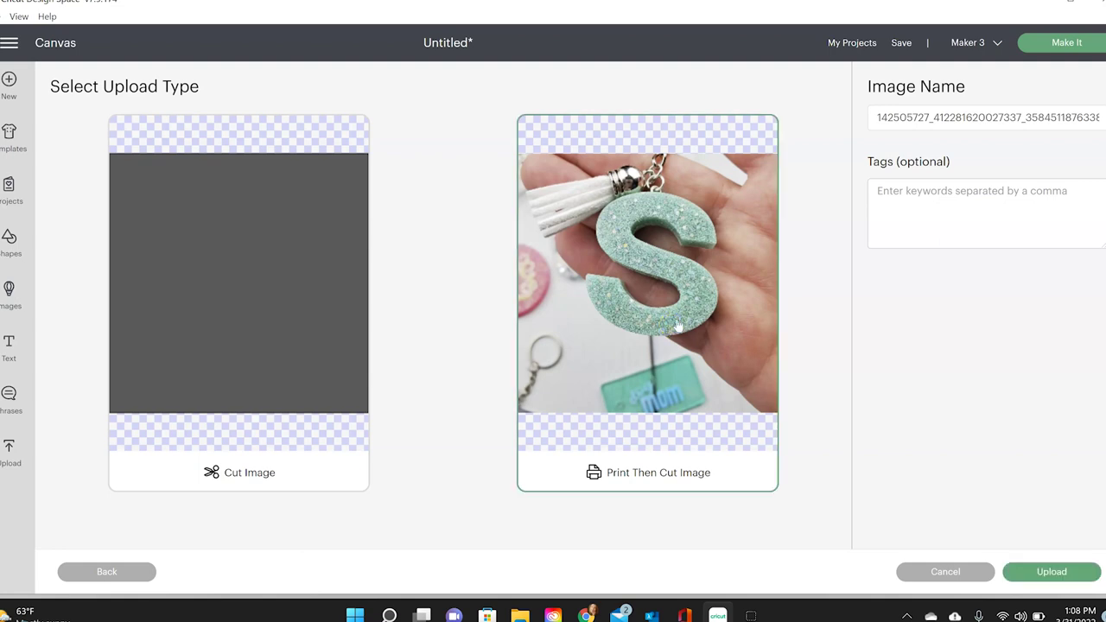
click(1041, 572)
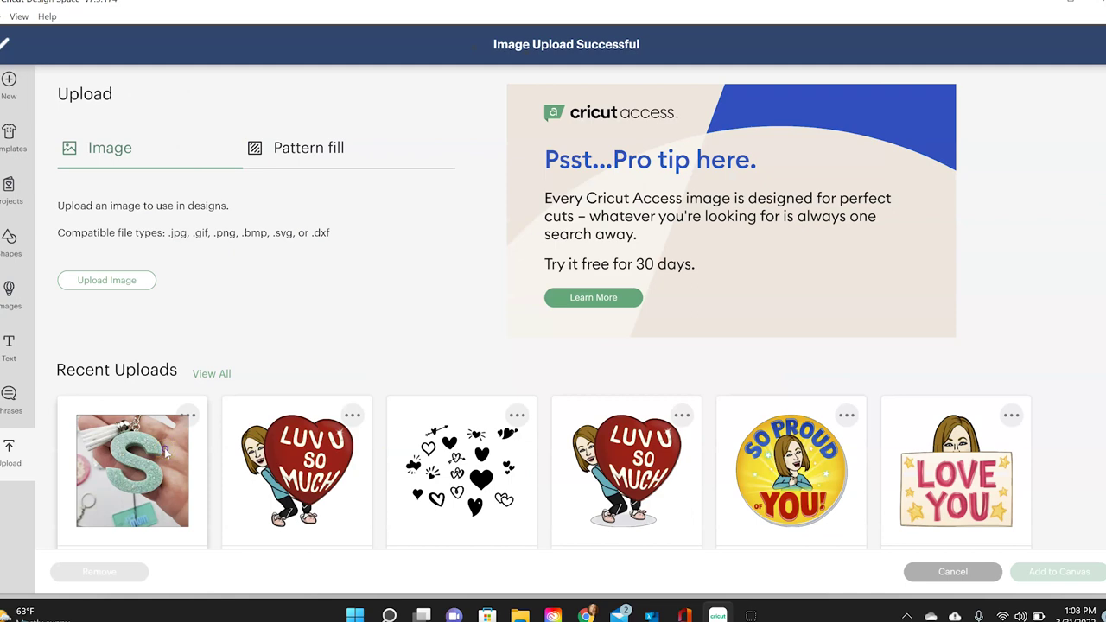
Step: Add the uploaded keychain photo to the canvas and set its width to 3 in
click(1037, 573)
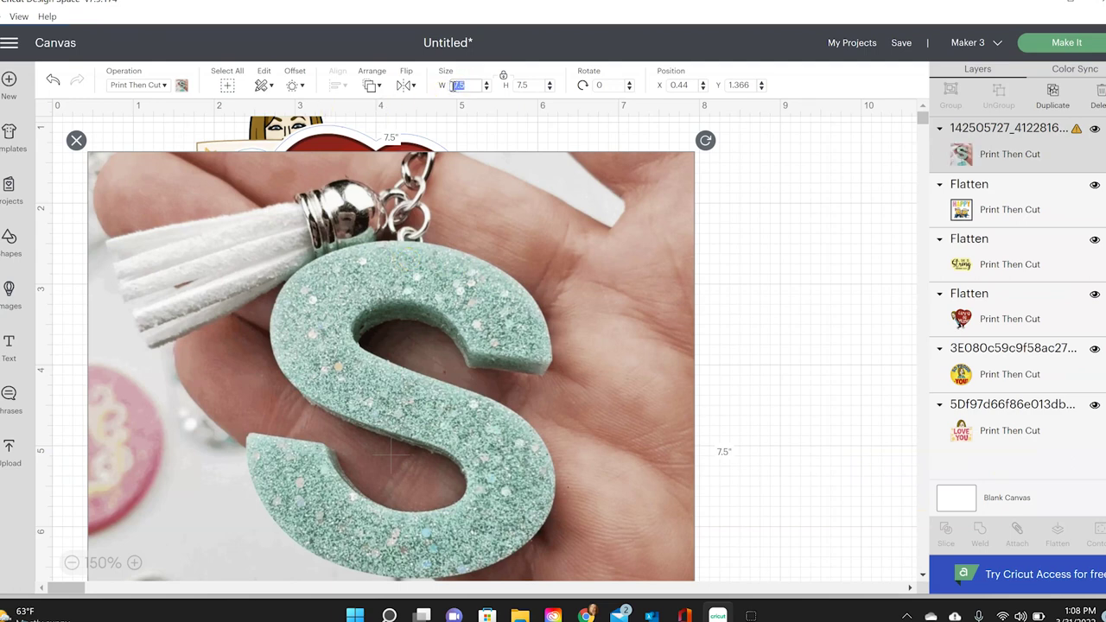
text(3)
key(Return)
Step: Shrink the keychain photo to about 1.93 in wide and place it in clear space beside the minions design
drag(207, 246, 711, 245)
drag(831, 387, 747, 302)
click(665, 396)
mouse_move(655, 285)
mouse_down()
mouse_move(653, 276)
mouse_move(640, 294)
mouse_up()
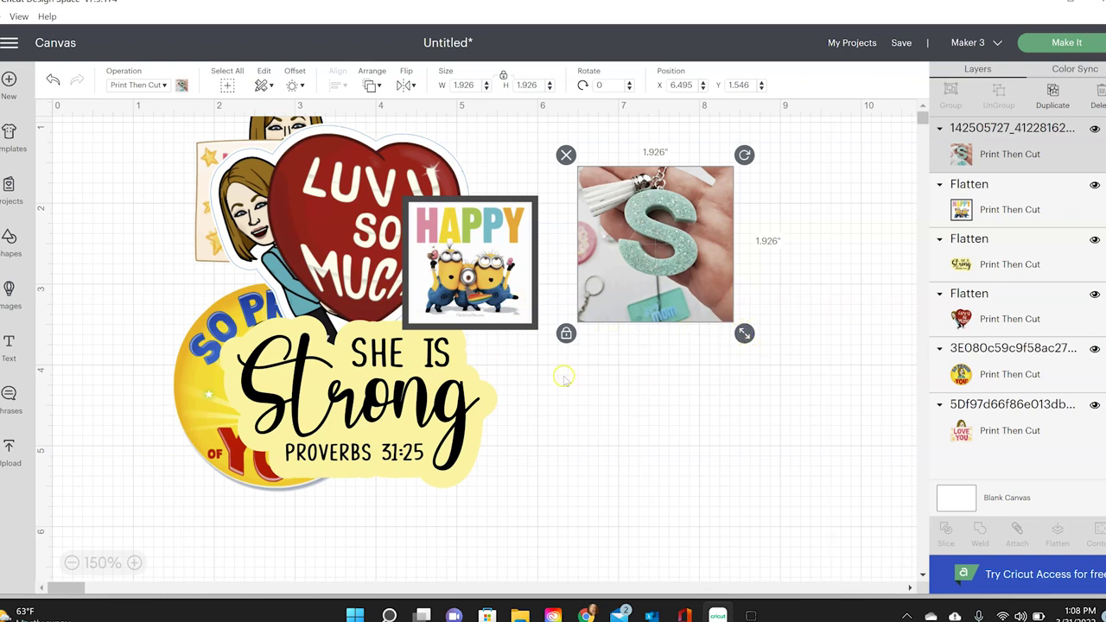
Step: Take the project through the mat preview to the print setup and enable Use System Dialog, keeping Add Bleed on
click(1063, 45)
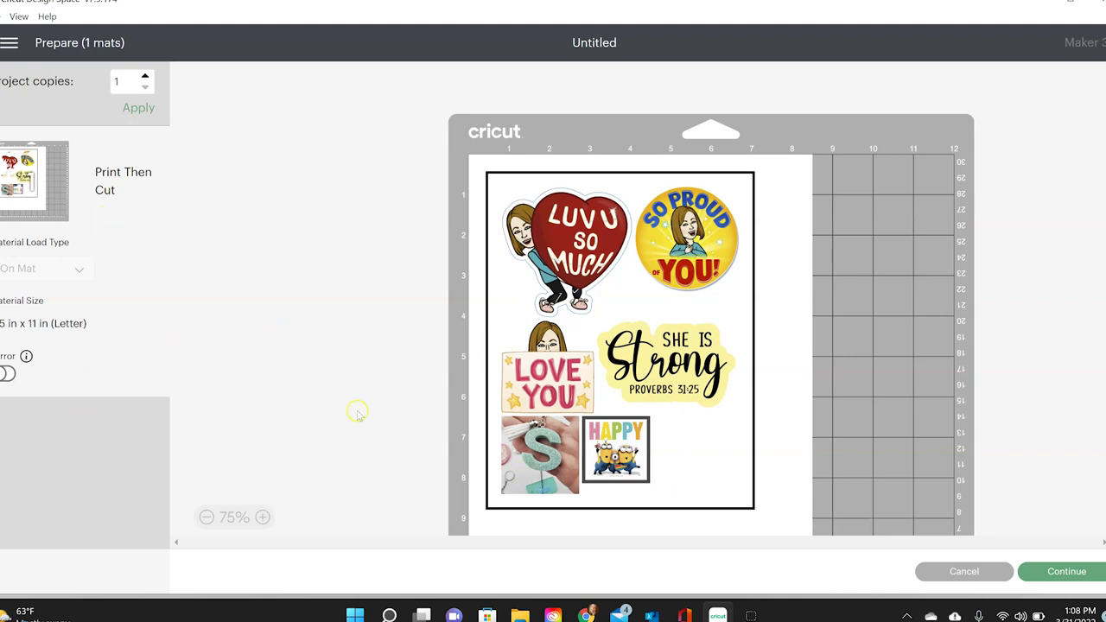
click(1086, 572)
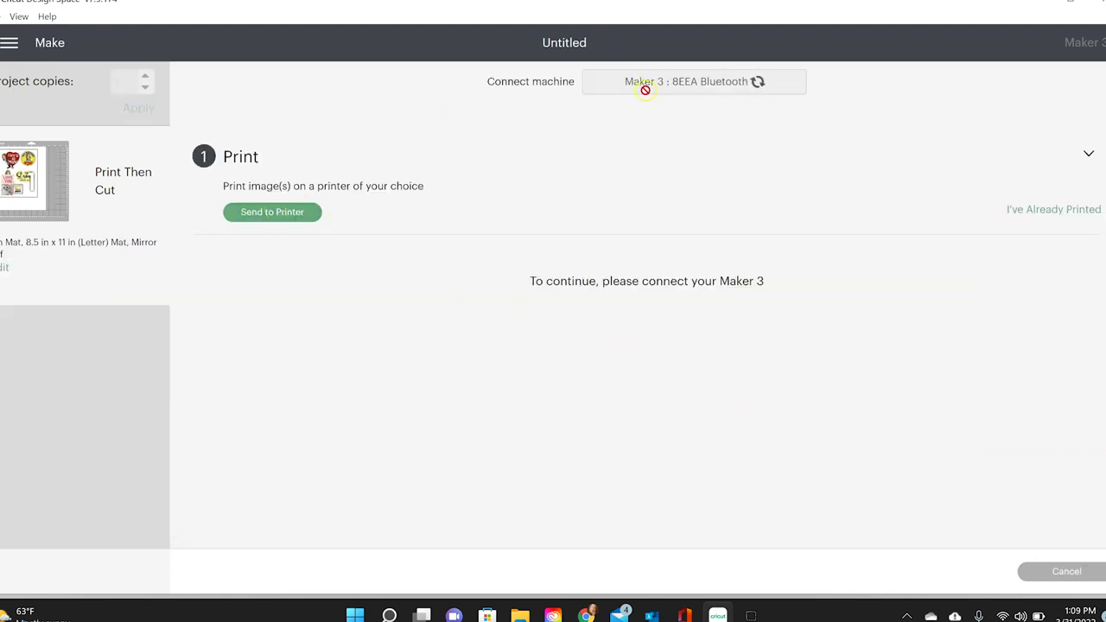
click(282, 216)
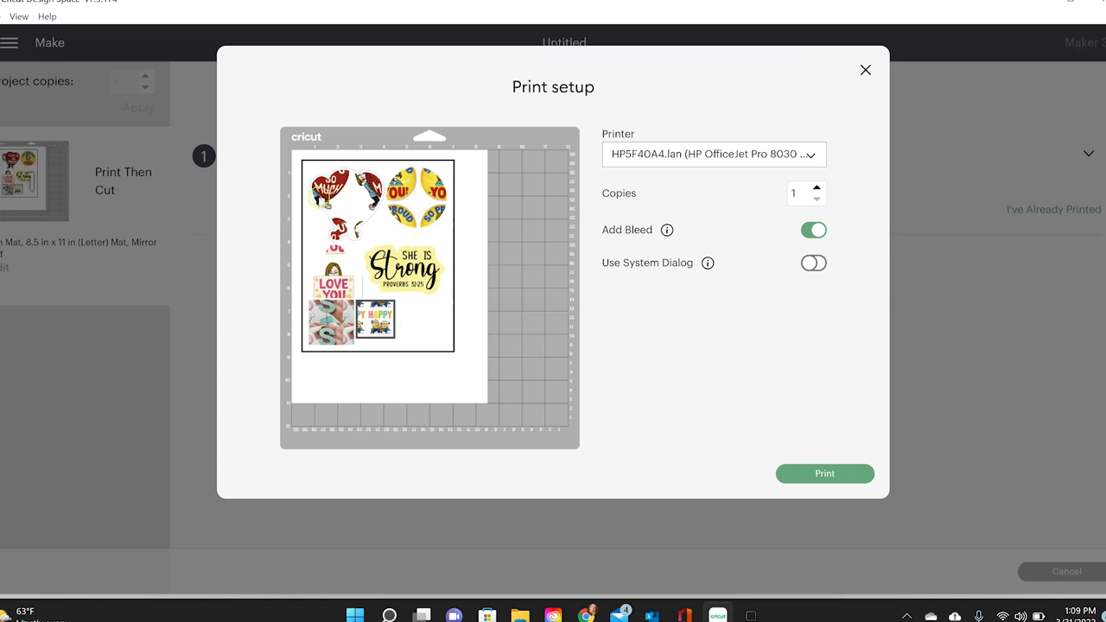
click(478, 210)
click(809, 229)
click(814, 263)
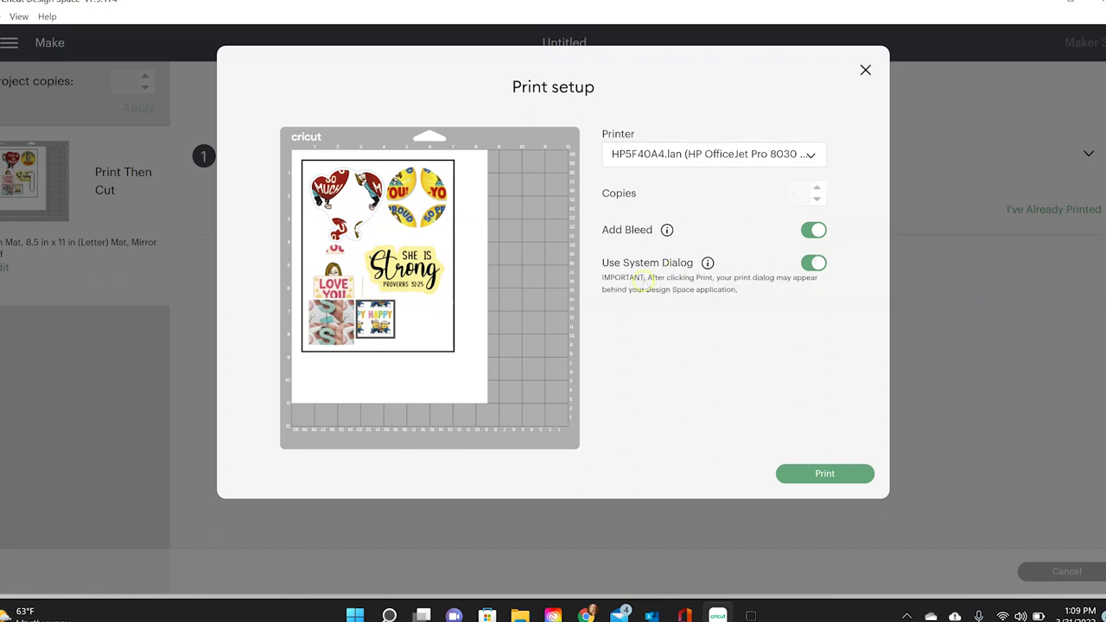
Step: Start the print and open the paper type choices in the HP OfficeJet Pro 8030 printer's preferences
click(812, 476)
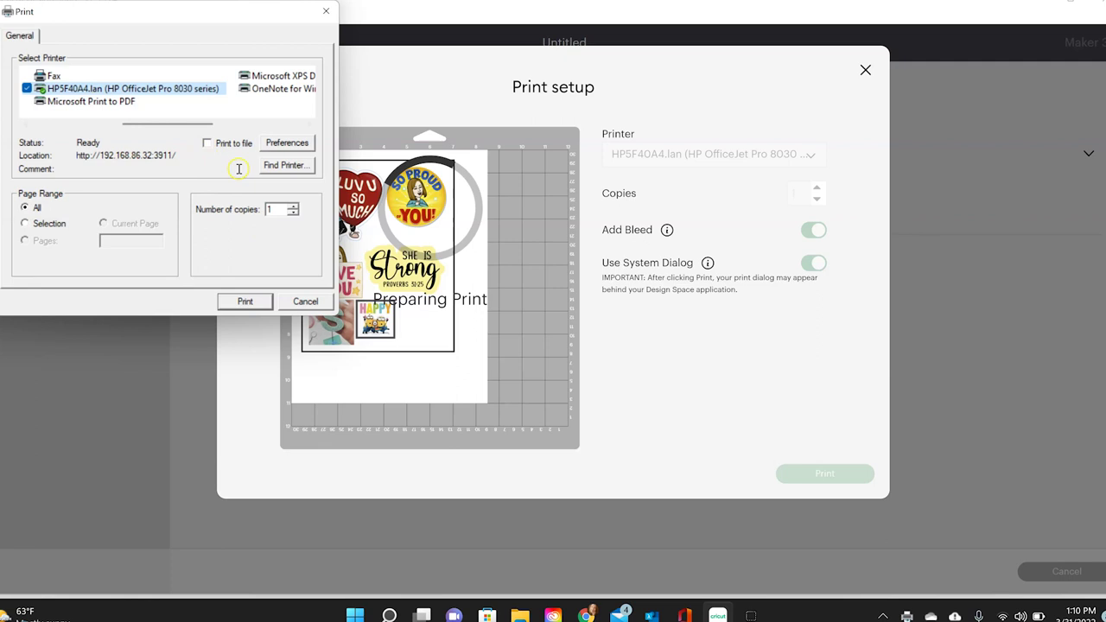
click(294, 147)
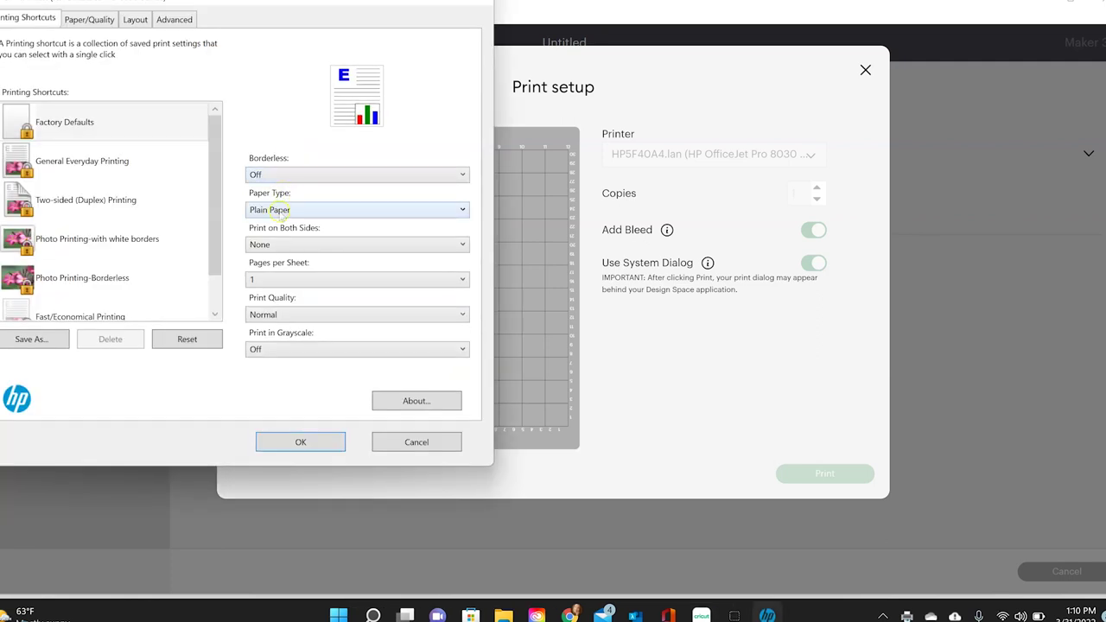
click(310, 210)
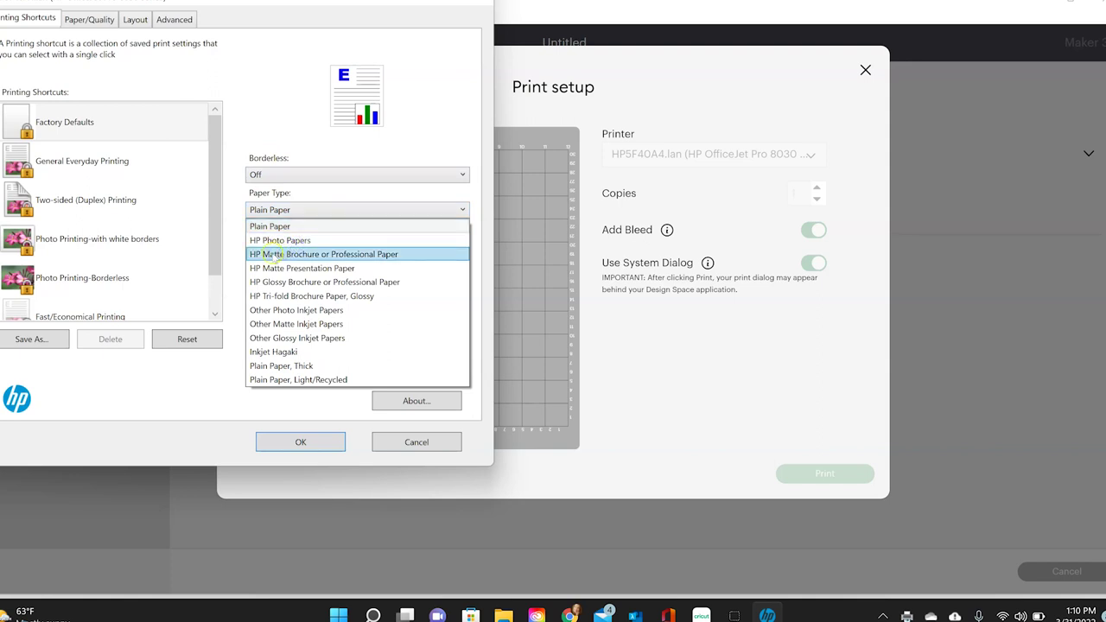